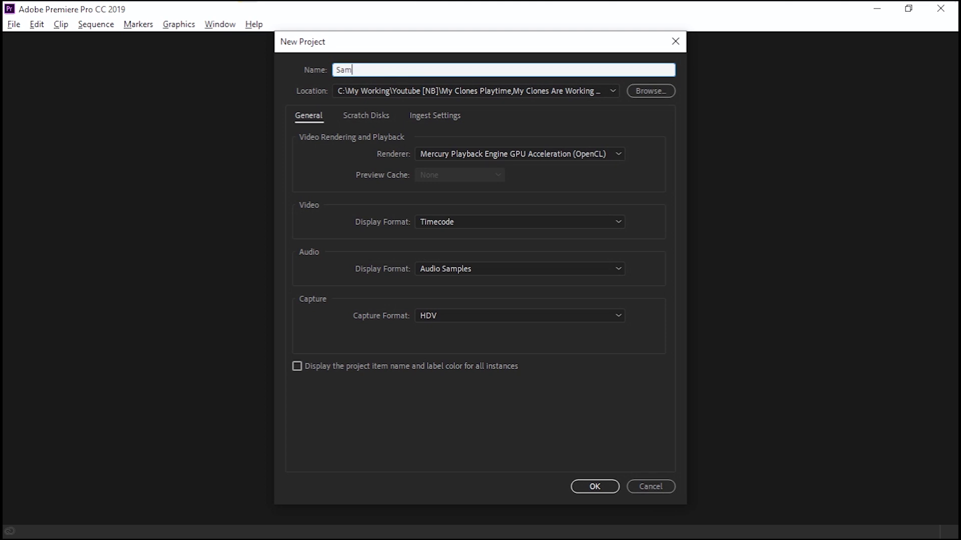
# Create the Sample project in the existing My Clones Playtime folder, keeping the default project settings.
pyautogui.click(648, 90)
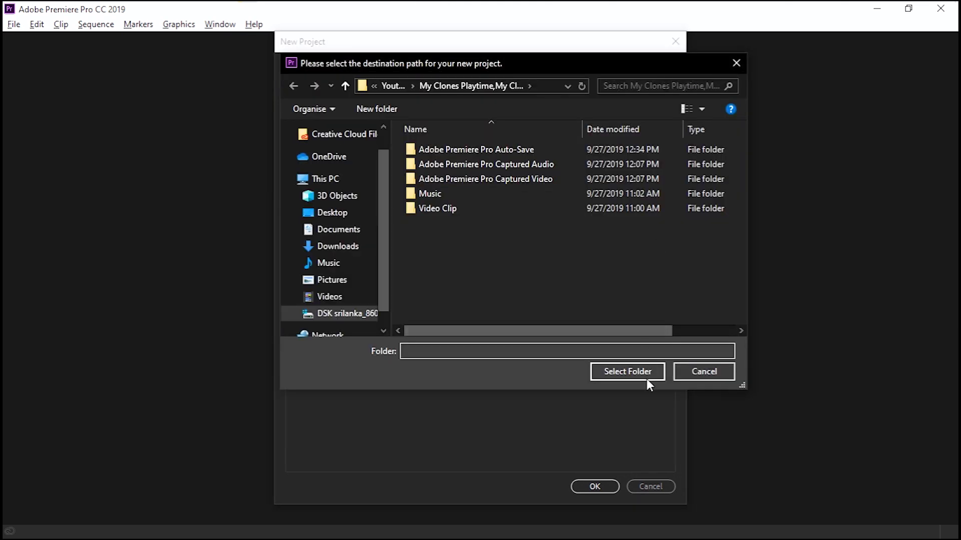
pyautogui.click(647, 379)
pyautogui.click(596, 486)
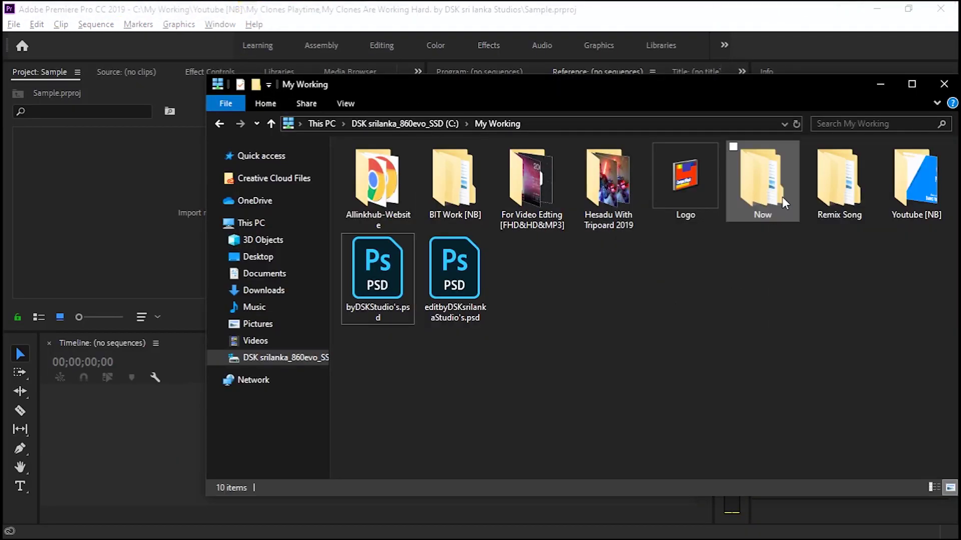
# Import 20190927_103626.mp4 from the Video Clip folder of the My Clones Playtime folder into the project.
pyautogui.doubleClick(901, 190)
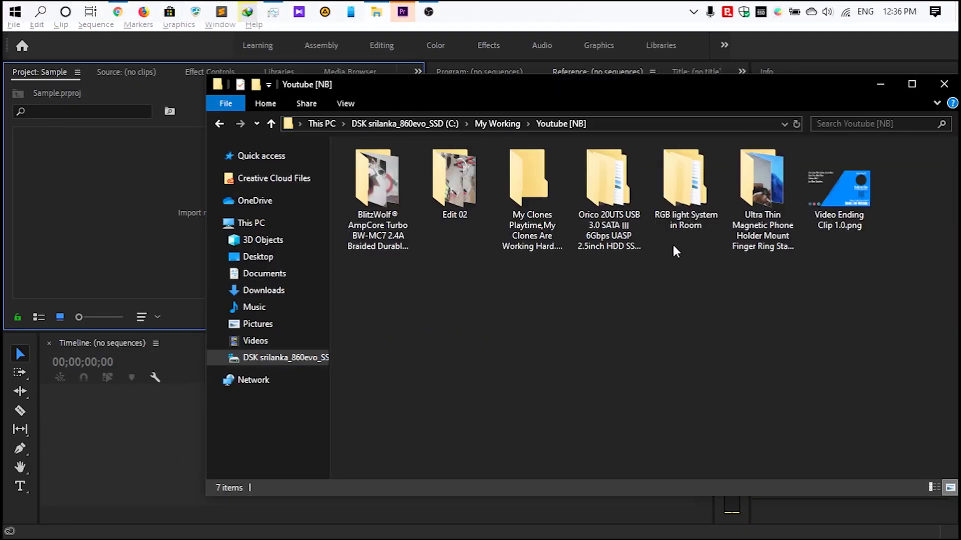
pyautogui.doubleClick(543, 209)
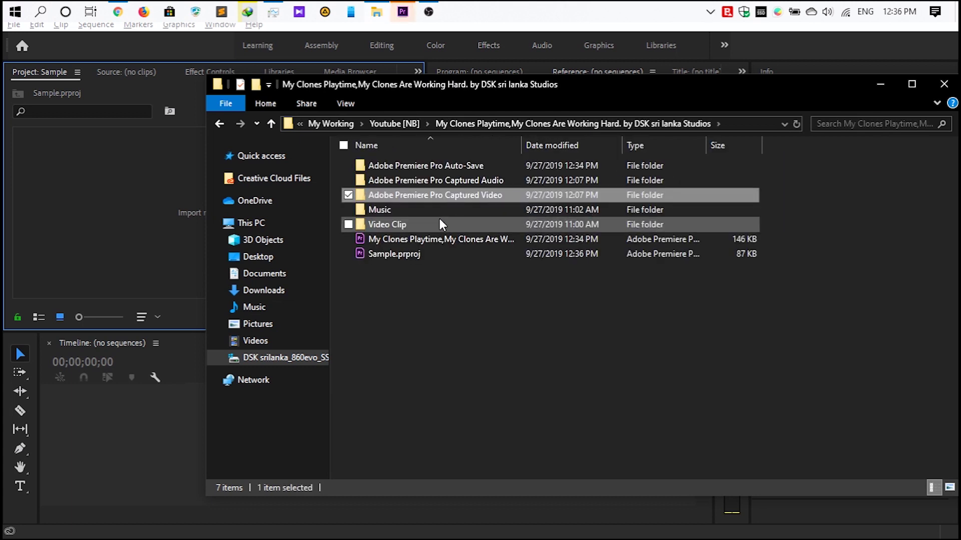
pyautogui.click(439, 220)
pyautogui.click(846, 208)
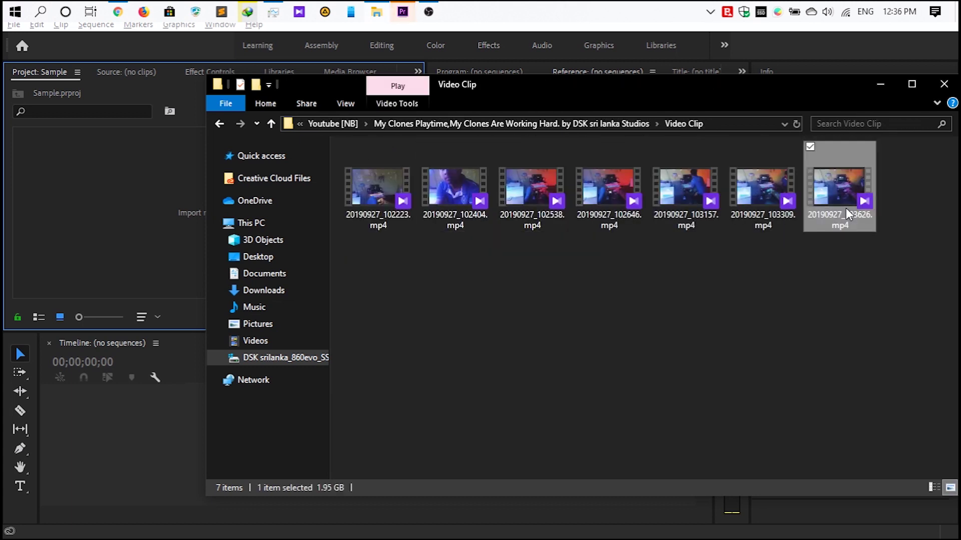
pyautogui.moveTo(830, 198); pyautogui.dragTo(150, 193)
# Import the Killercats - Kaibu track from the neighbouring Music folder and return to the Premiere Pro project.
pyautogui.click(270, 123)
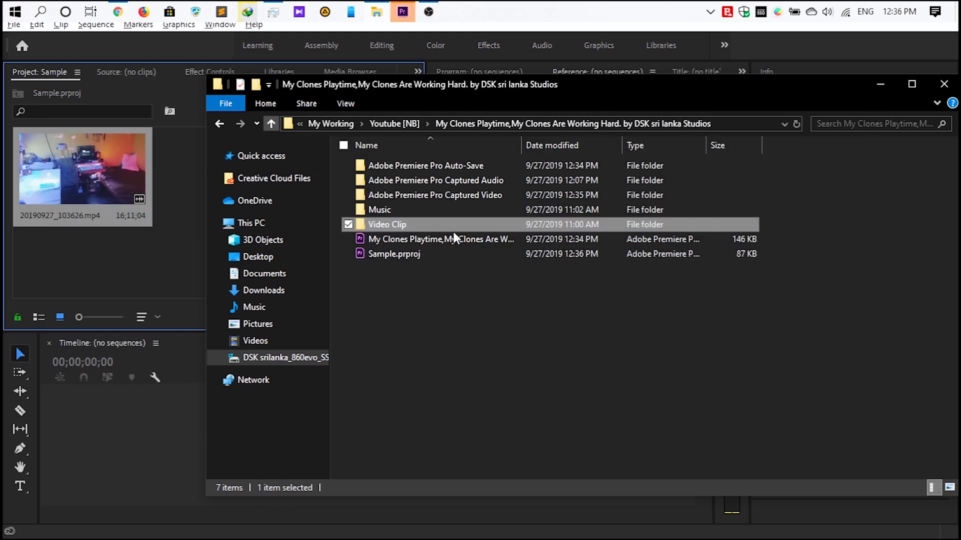
pyautogui.doubleClick(396, 213)
pyautogui.moveTo(423, 165); pyautogui.dragTo(198, 246)
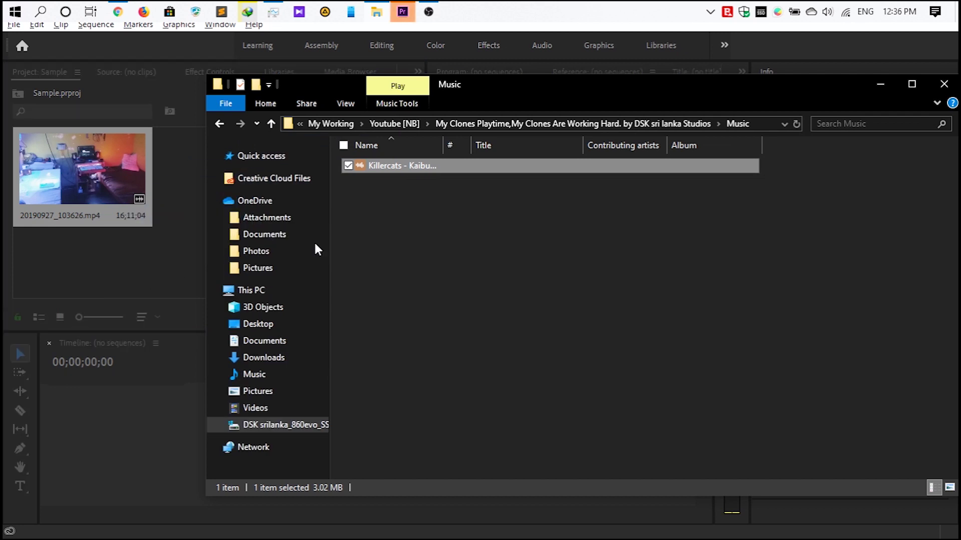
pyautogui.click(878, 84)
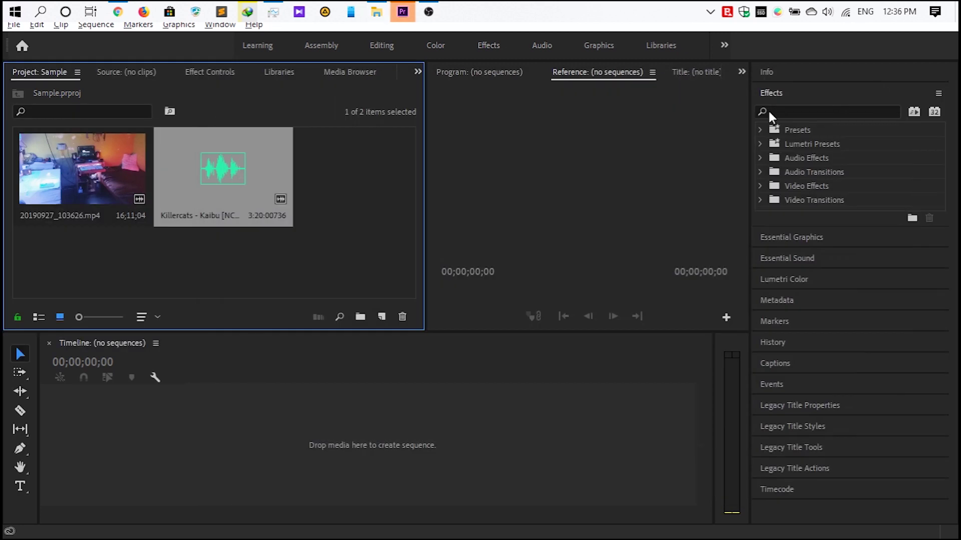
# Create an HD Bars and Tone item at 1920 x 1080 and 29.97 fps Non-Drop-Frame, and name it Sample Clip.
pyautogui.rightClick(357, 202)
pyautogui.moveTo(431, 264)
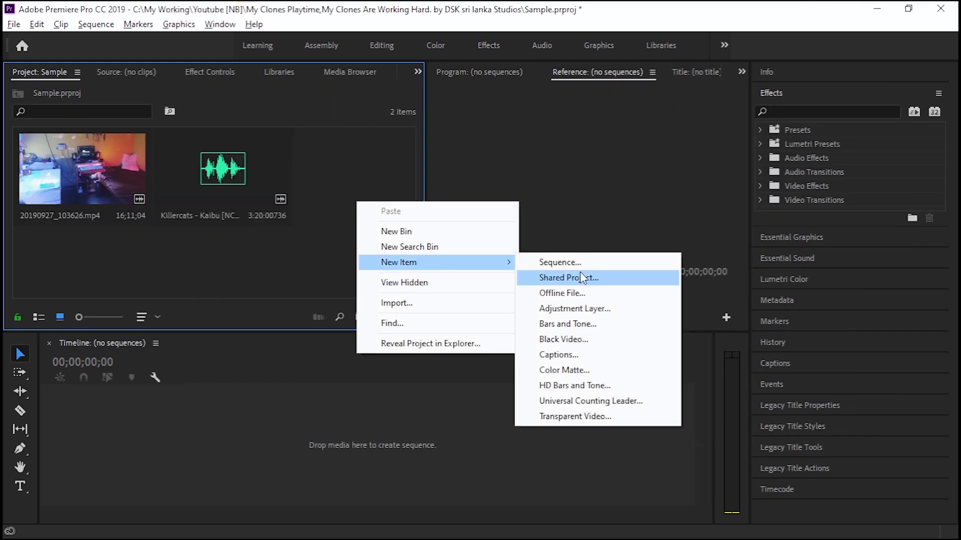
pyautogui.click(579, 386)
pyautogui.click(524, 240)
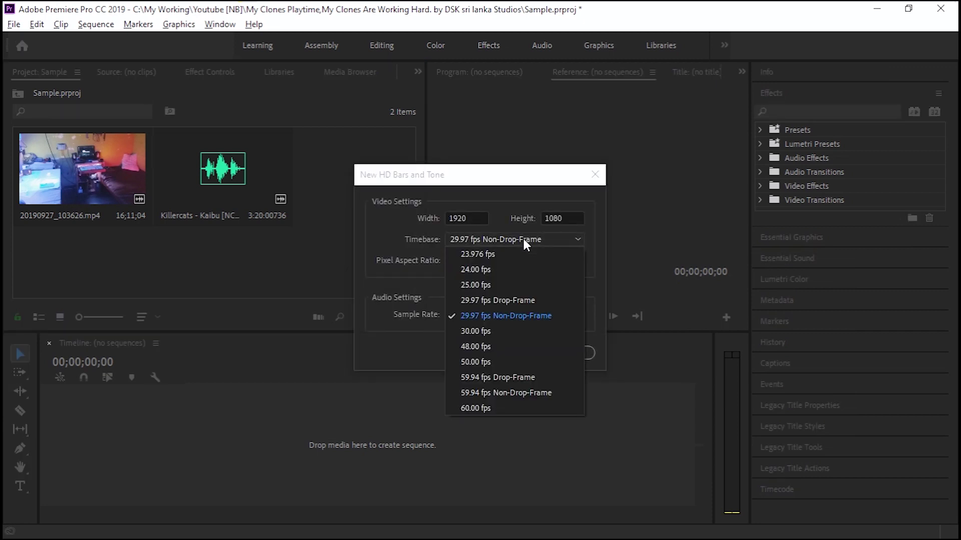
pyautogui.click(523, 236)
pyautogui.click(517, 356)
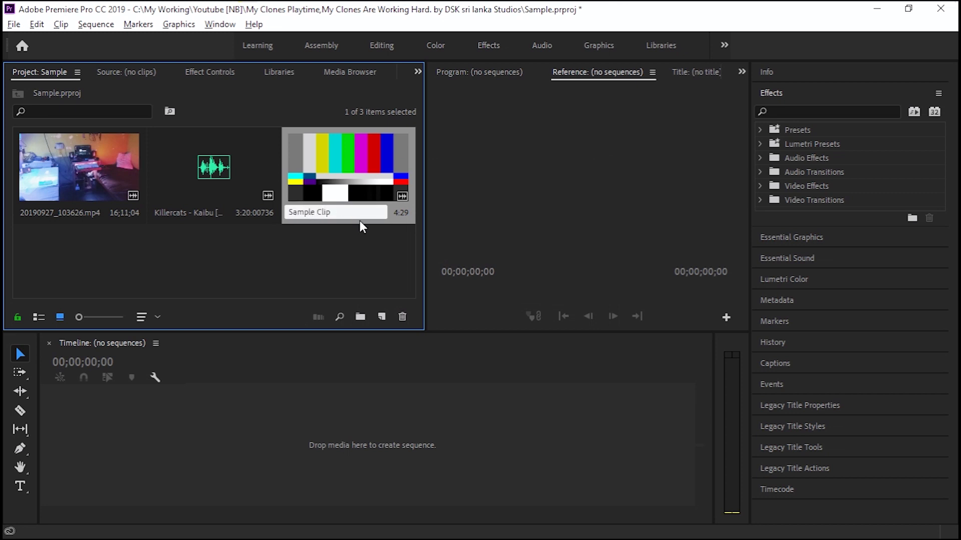
# Create a sequence from the Sample Clip bars and place 20190927_103626.mp4 at its start on V1 and A1.
pyautogui.moveTo(382, 205); pyautogui.dragTo(206, 459)
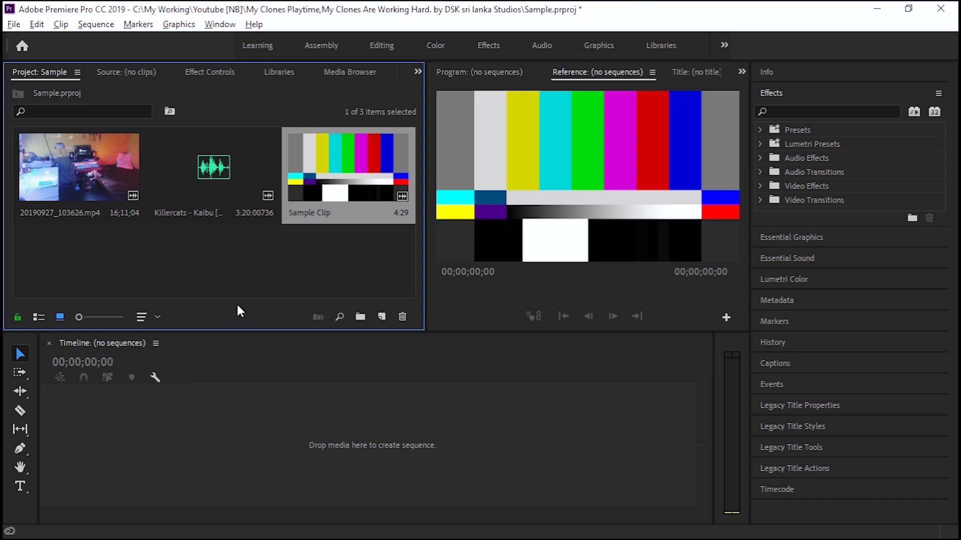
pyautogui.click(70, 145)
pyautogui.moveTo(146, 202); pyautogui.dragTo(210, 440)
pyautogui.click(60, 455)
pyautogui.press('-')
pyautogui.press('-')
# Trim the opening of the video clip up to 00:00:30:09 and move the clip to start at 00:00:11:27.
pyautogui.click(373, 377)
pyautogui.moveTo(430, 381); pyautogui.dragTo(484, 381)
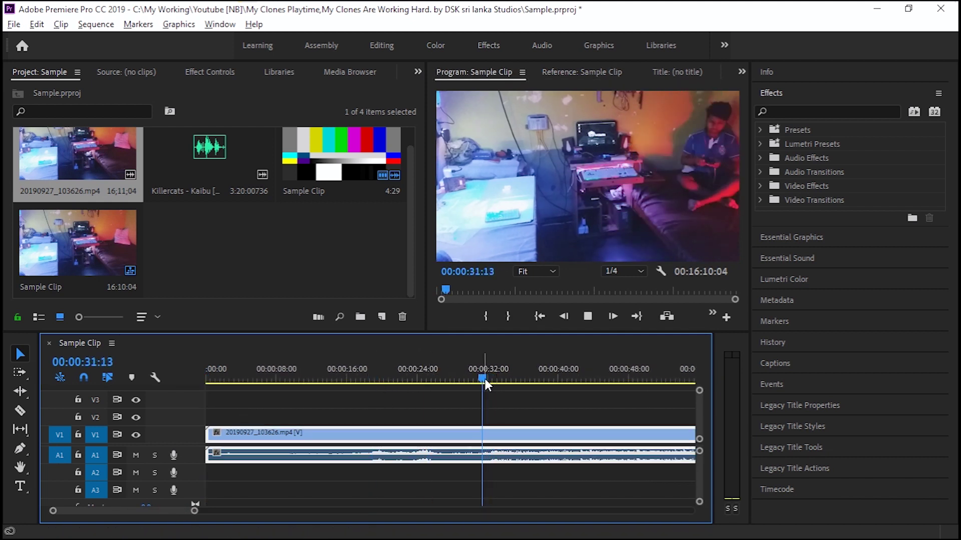
pyautogui.press('space')
pyautogui.press('-')
pyautogui.press('-')
pyautogui.press('-')
pyautogui.press('-')
pyautogui.moveTo(251, 383); pyautogui.dragTo(229, 383)
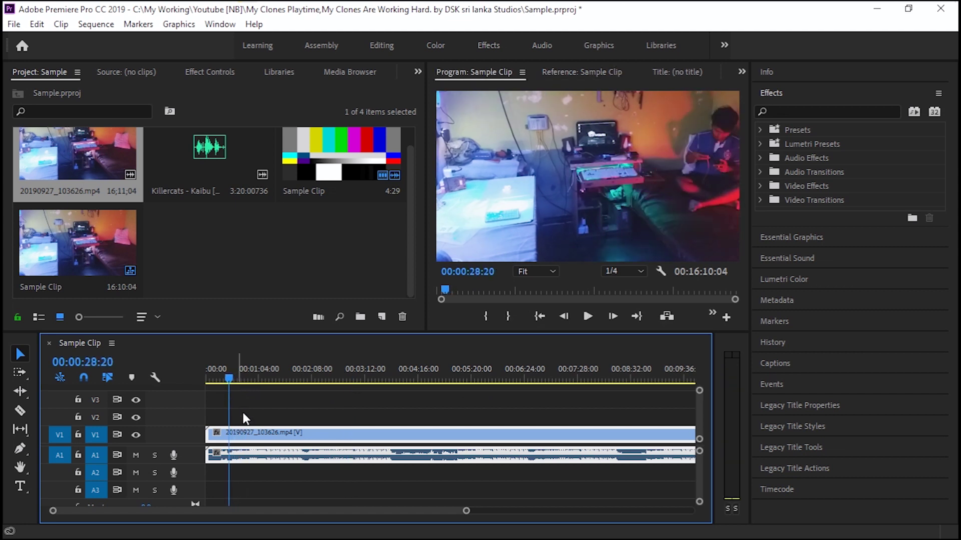
pyautogui.press('=')
pyautogui.press('=')
pyautogui.press('=')
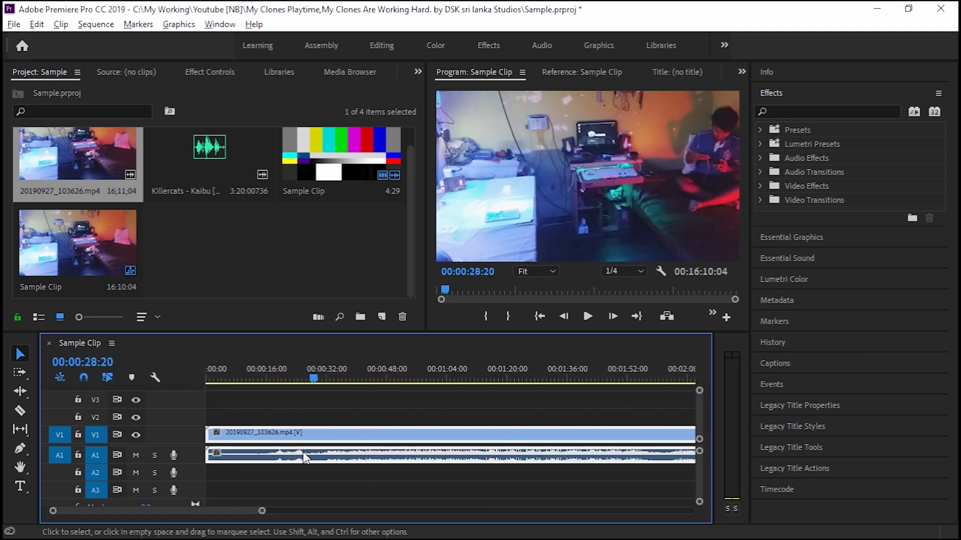
pyautogui.press('space')
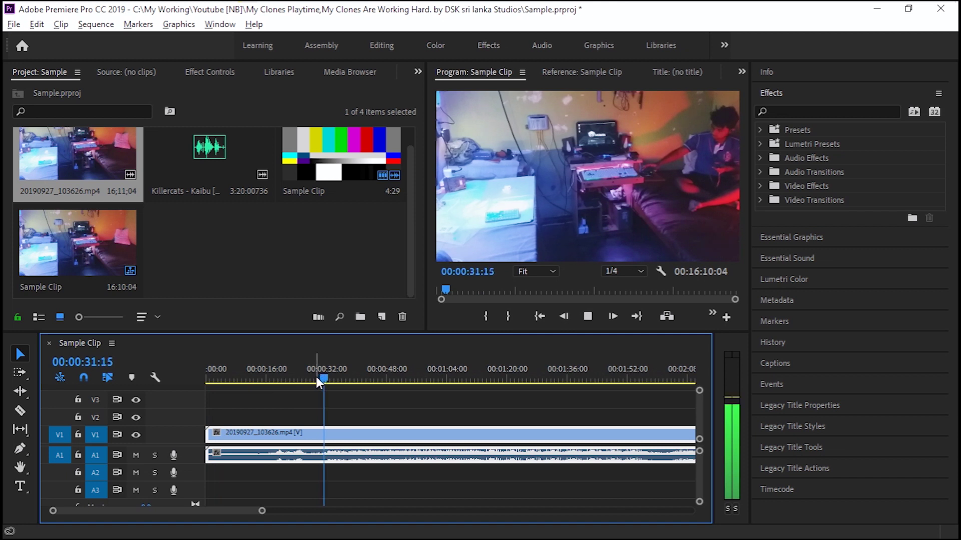
pyautogui.click(320, 377)
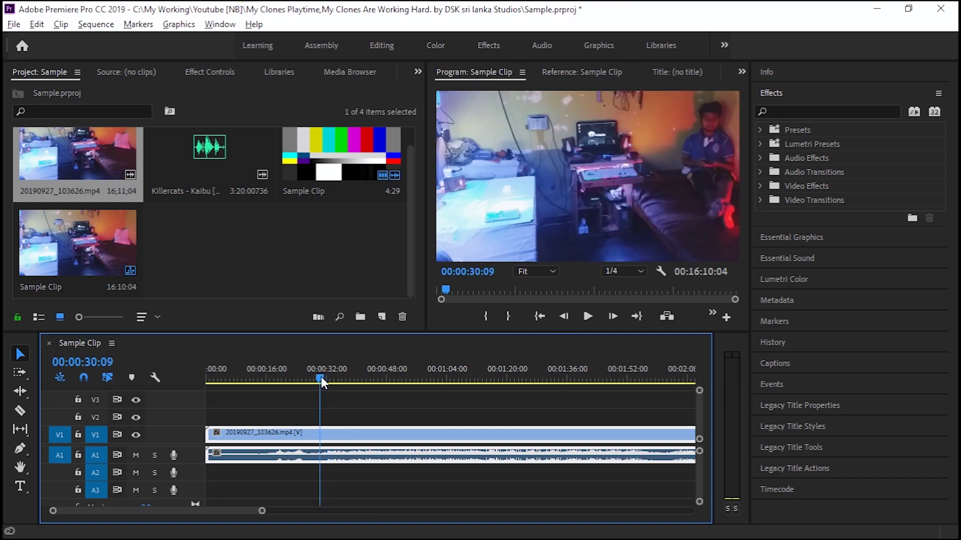
pyautogui.moveTo(210, 429); pyautogui.dragTo(268, 441)
# Play through the seated section and split the video clip at 00:01:50:07 with the Razor tool.
pyautogui.press('-')
pyautogui.click(421, 380)
pyautogui.press('space')
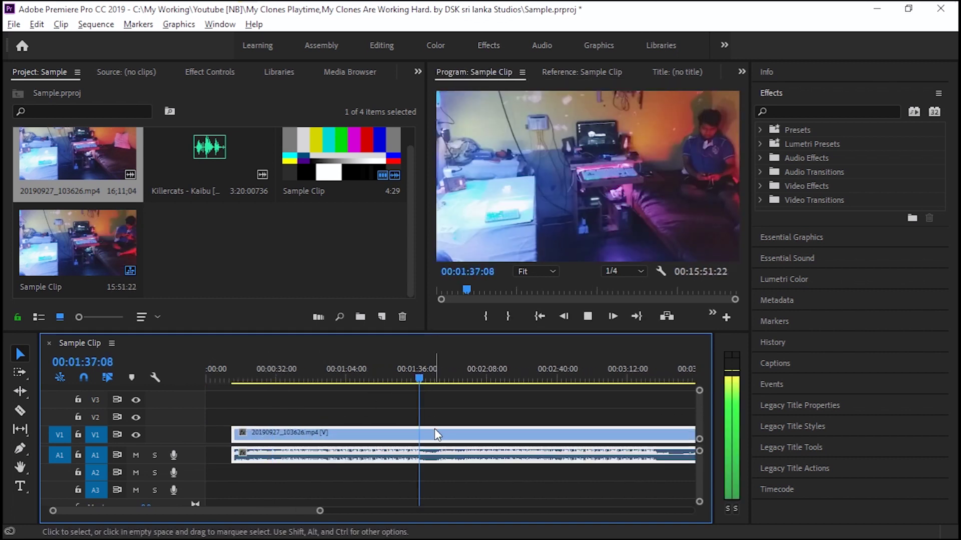
pyautogui.press('=')
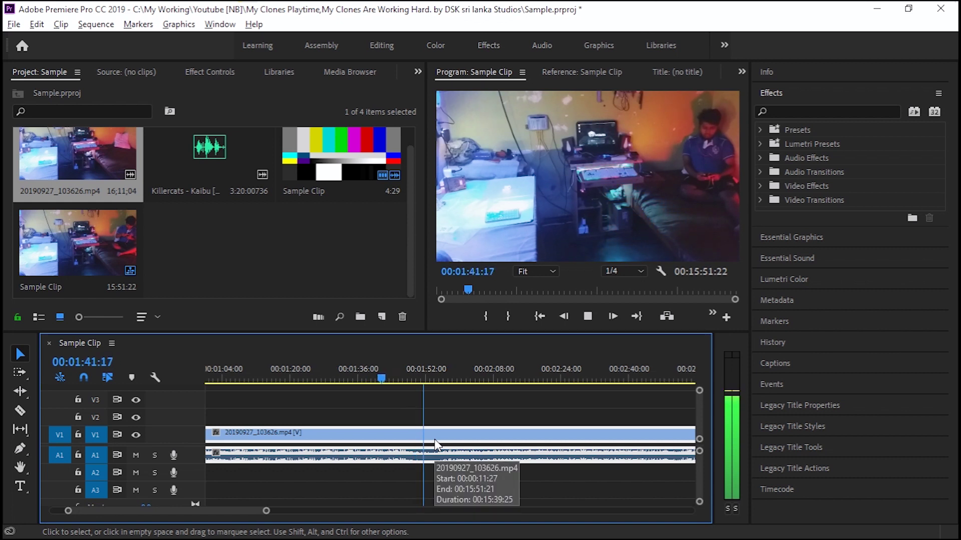
pyautogui.press('-')
pyautogui.press('-')
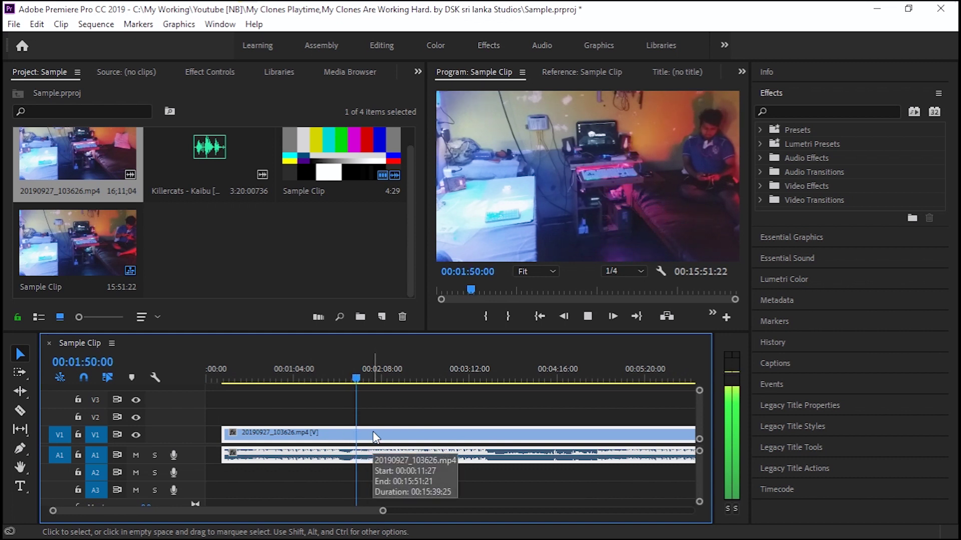
pyautogui.press('space')
pyautogui.press('c')
pyautogui.click(361, 434)
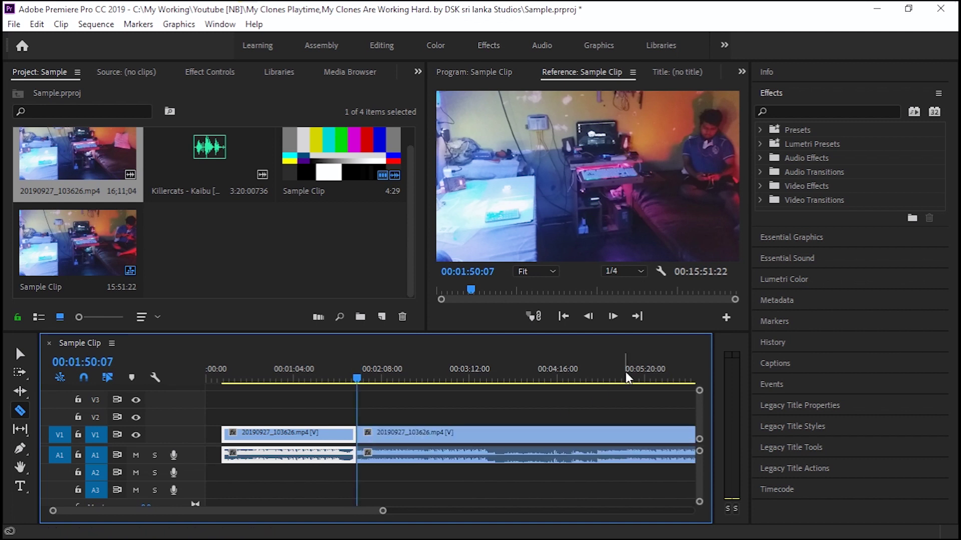
# Trim the start of the second piece to around 00:04:44 and move it near the first piece, leaving a small gap.
pyautogui.click(599, 378)
pyautogui.press('space')
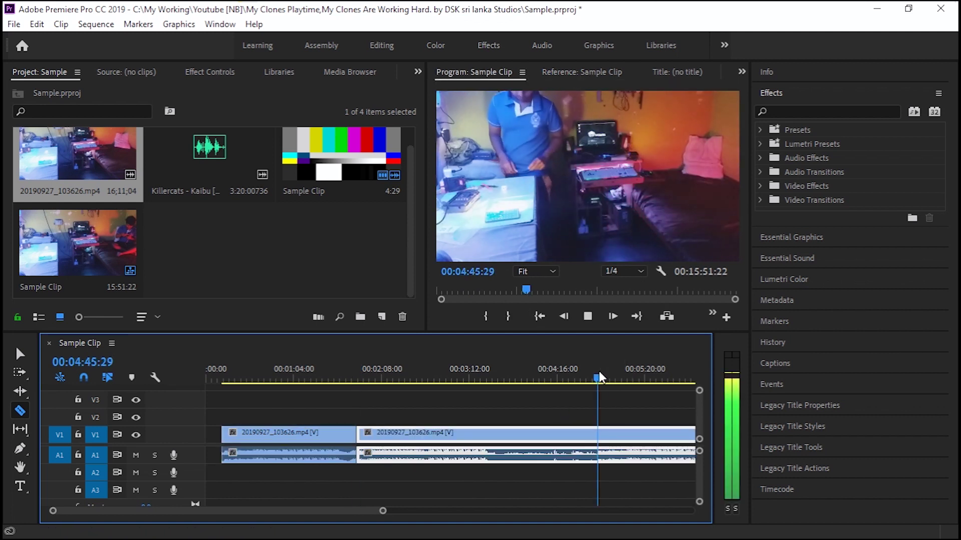
pyautogui.press('space')
pyautogui.click(592, 378)
pyautogui.moveTo(592, 377); pyautogui.dragTo(595, 375)
pyautogui.click(596, 378)
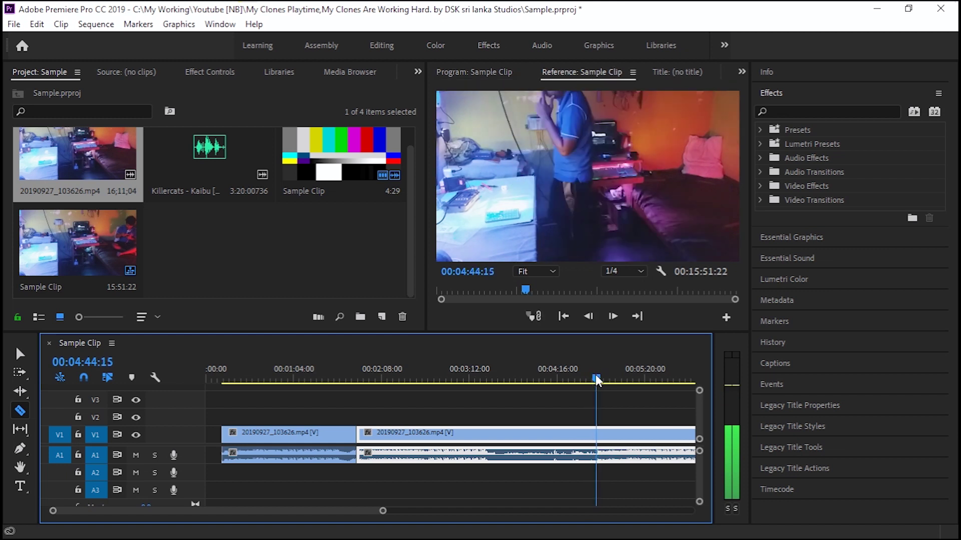
pyautogui.press('v')
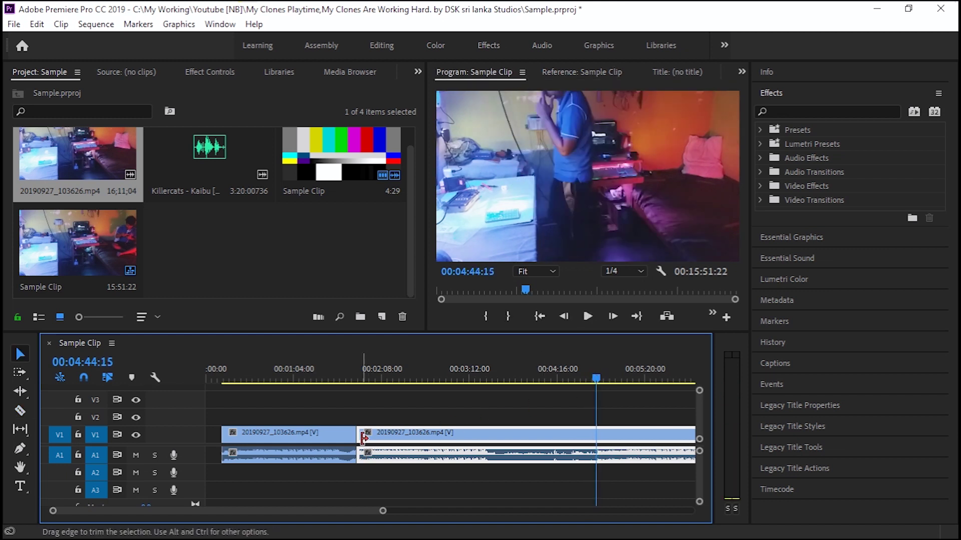
pyautogui.moveTo(440, 435); pyautogui.dragTo(520, 377)
# Split the second piece at 00:03:47:27 with the Razor tool.
pyautogui.click(521, 379)
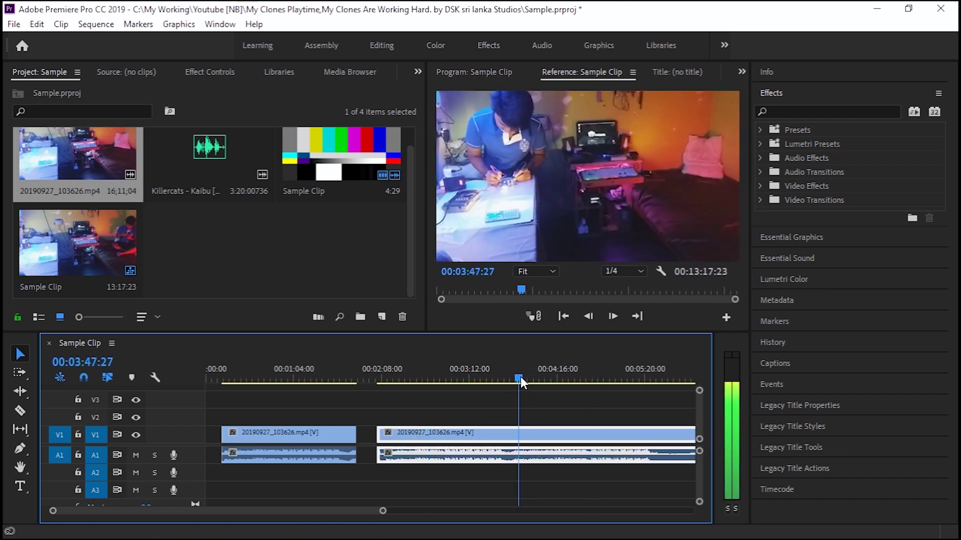
pyautogui.press('c')
pyautogui.click(522, 458)
# Trim the third piece's start, move it near the second piece with a small gap, and split it at 00:05:56:08.
pyautogui.press('-')
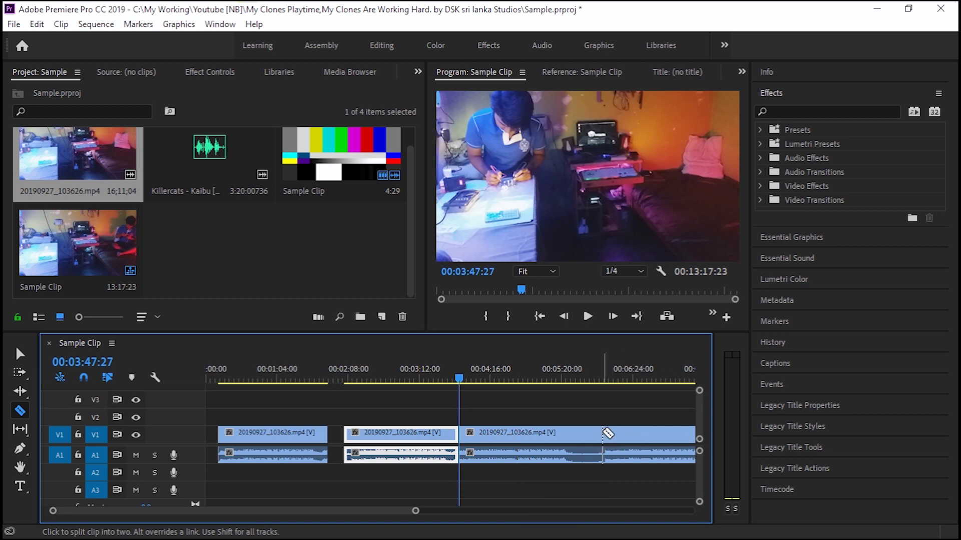
pyautogui.moveTo(596, 376); pyautogui.dragTo(601, 375)
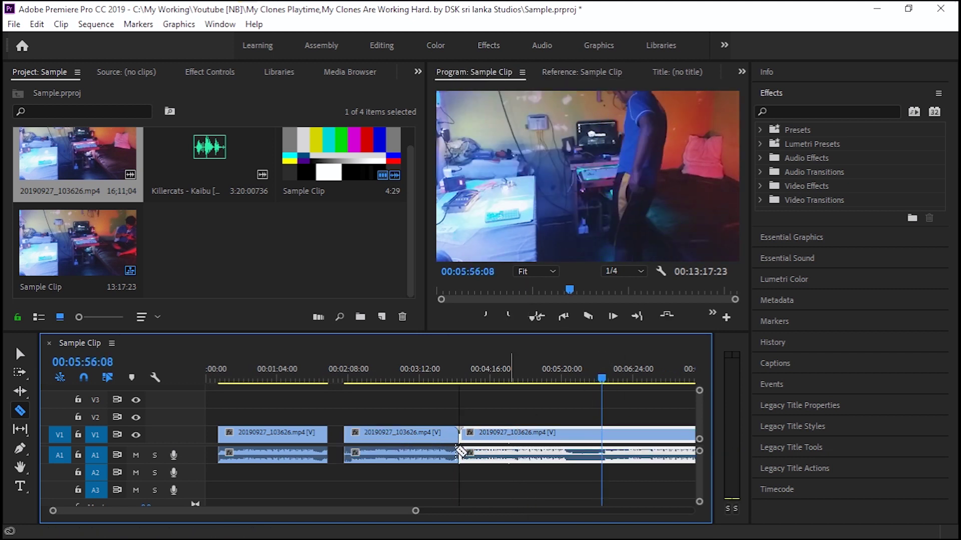
pyautogui.moveTo(465, 432); pyautogui.dragTo(513, 436)
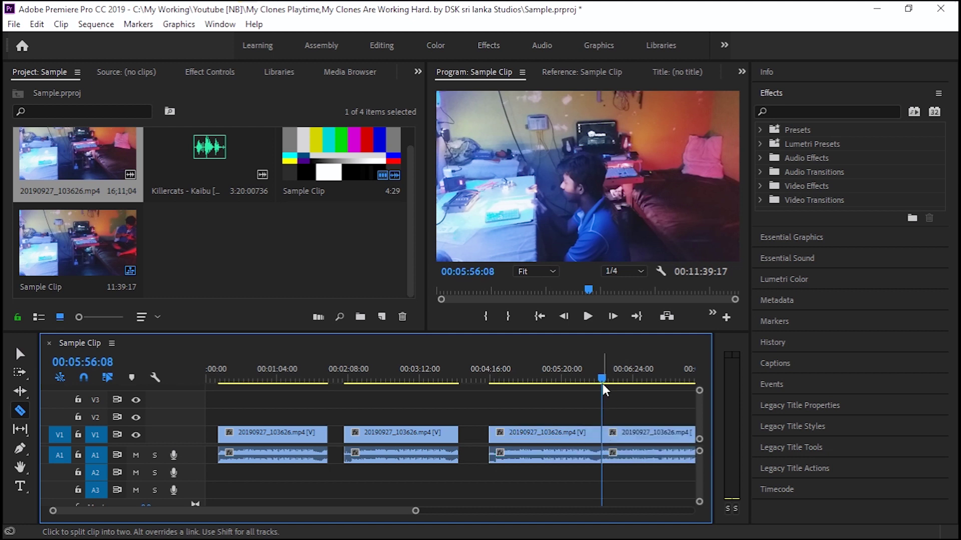
# Trim the last piece to start at about 00:08:03 and end at about 00:09:58.
pyautogui.press('-')
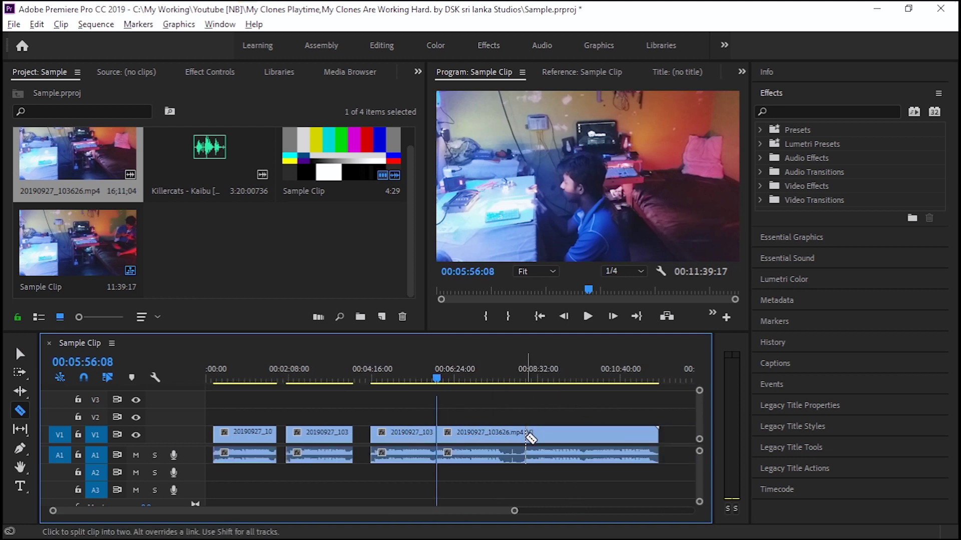
pyautogui.press('v')
pyautogui.moveTo(442, 432); pyautogui.dragTo(519, 431)
pyautogui.click(524, 375)
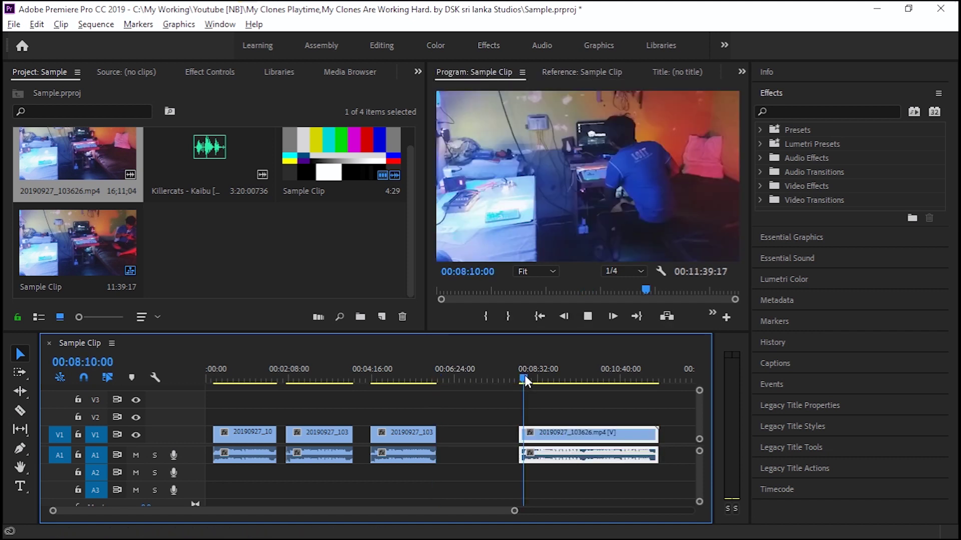
pyautogui.press('space')
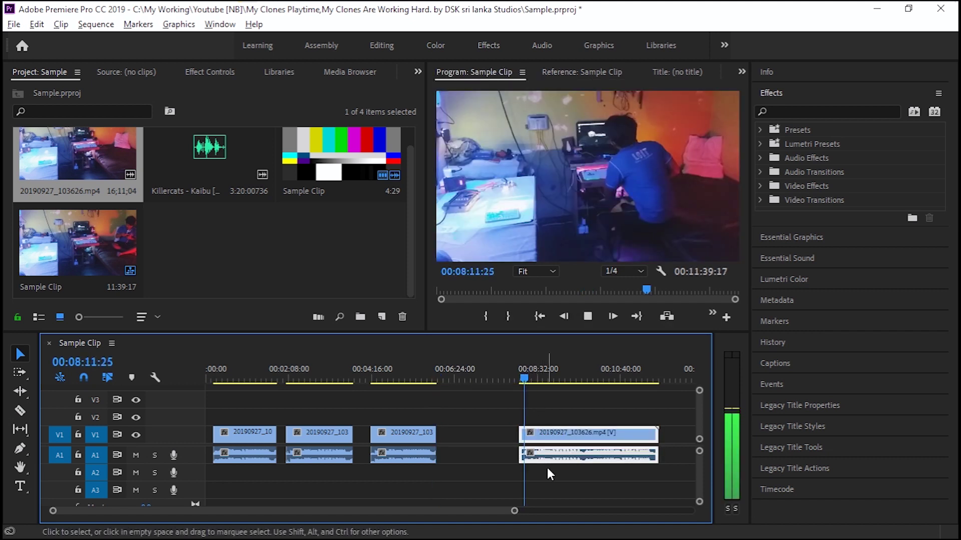
pyautogui.moveTo(655, 435); pyautogui.dragTo(592, 434)
# Stack the second piece on V2 and A2 above the first, starting at 00:00:12:00, and preview it at 00:00:22:20.
pyautogui.click(250, 434)
pyautogui.click(302, 436)
pyautogui.click(245, 434)
pyautogui.moveTo(281, 438); pyautogui.dragTo(220, 416)
pyautogui.click(218, 377)
# Unlink the second piece on V2 from its A2 audio and delete that audio.
pyautogui.scroll(6, 239, 427)
pyautogui.scroll(3, 476, 473)
pyautogui.scroll(3, 553, 469)
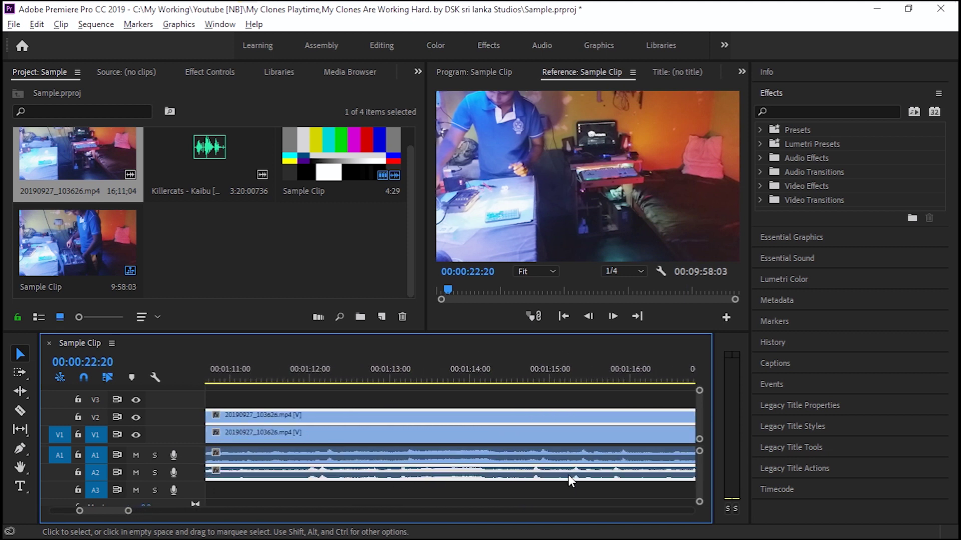
pyautogui.scroll(1, 548, 473)
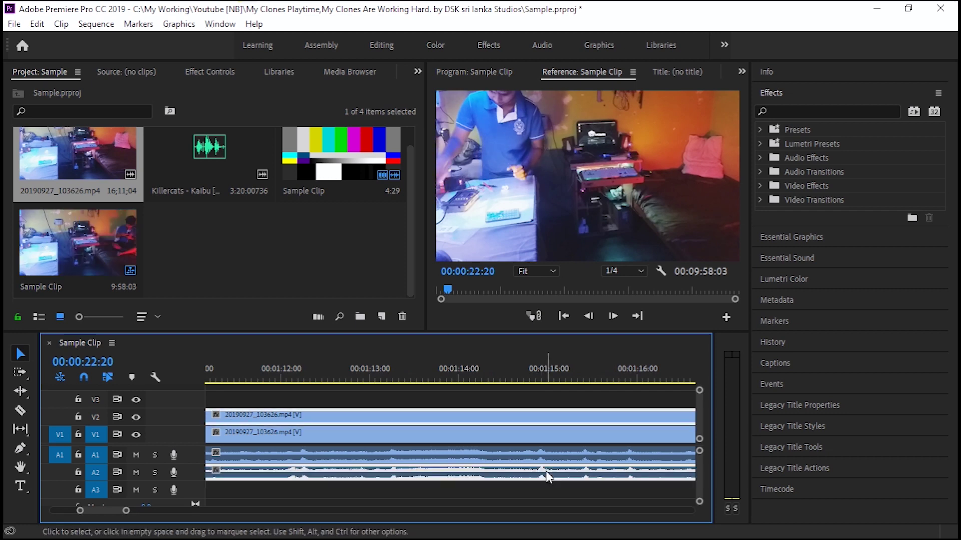
pyautogui.scroll(-5, 545, 470)
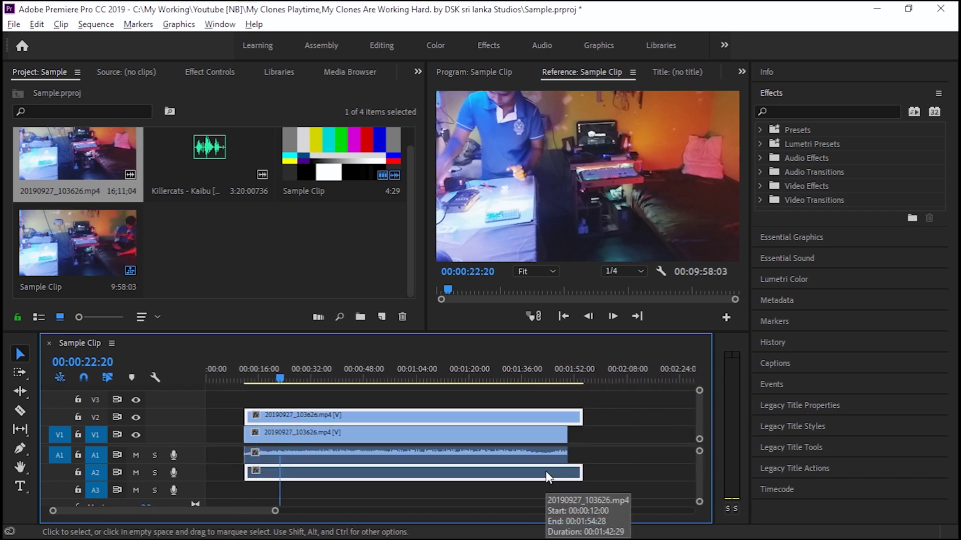
pyautogui.rightClick(370, 415)
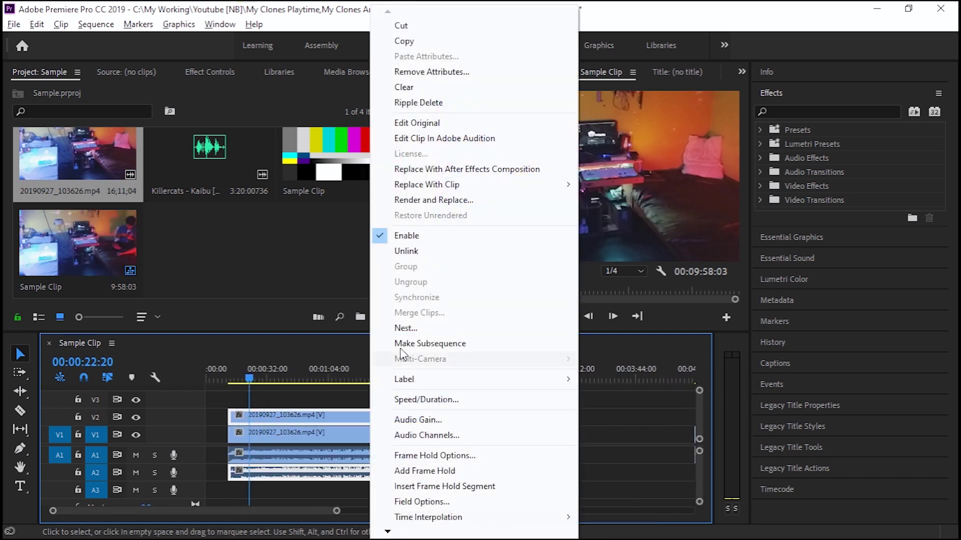
pyautogui.click(418, 251)
pyautogui.click(345, 473)
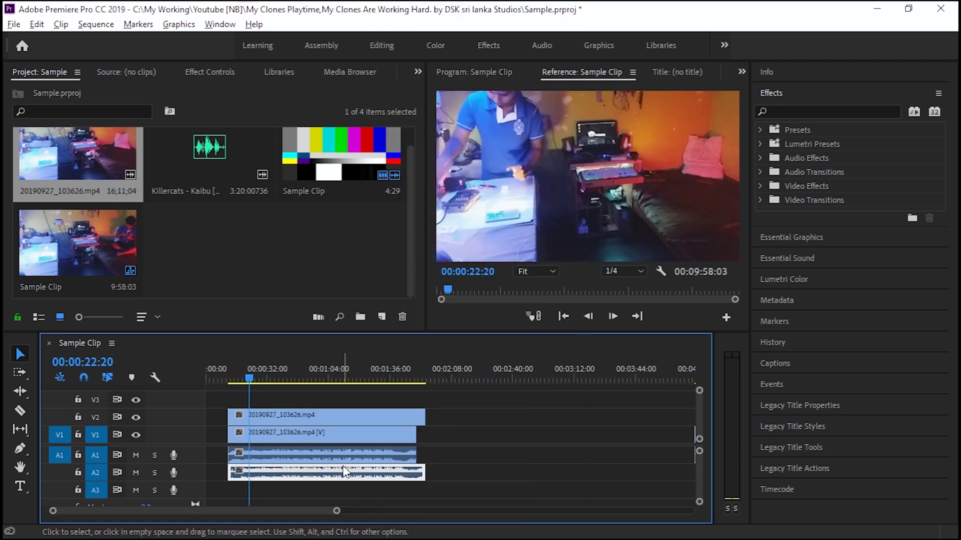
# Stack the third piece on V3 and A2, directly above the pieces at the start of the sequence.
pyautogui.scroll(-2, 343, 468)
pyautogui.moveTo(479, 428); pyautogui.dragTo(477, 403)
pyautogui.moveTo(475, 458); pyautogui.dragTo(472, 475)
pyautogui.moveTo(466, 402); pyautogui.dragTo(238, 403)
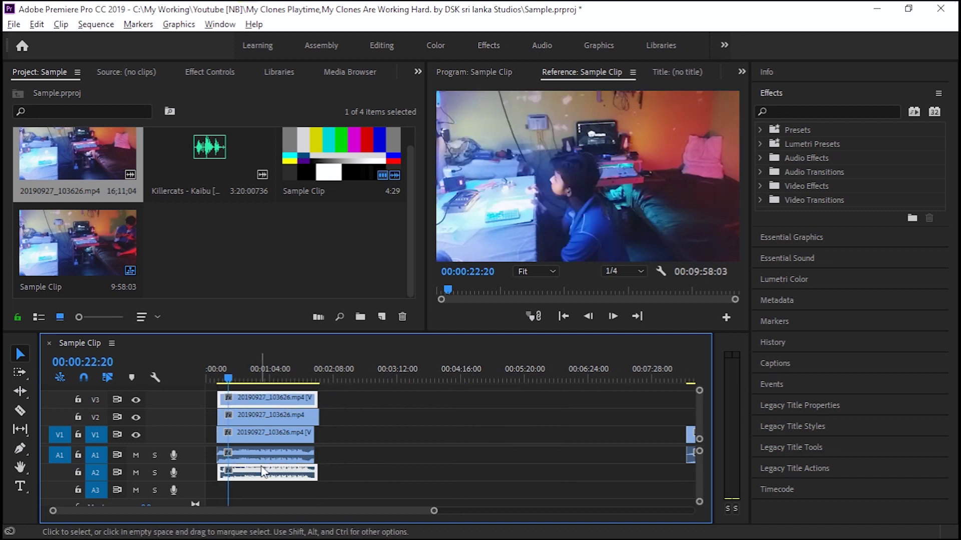
# Shift the third piece slightly earlier to match its A2 waveform to the A1 audio, and preview it briefly.
pyautogui.scroll(6, 294, 470)
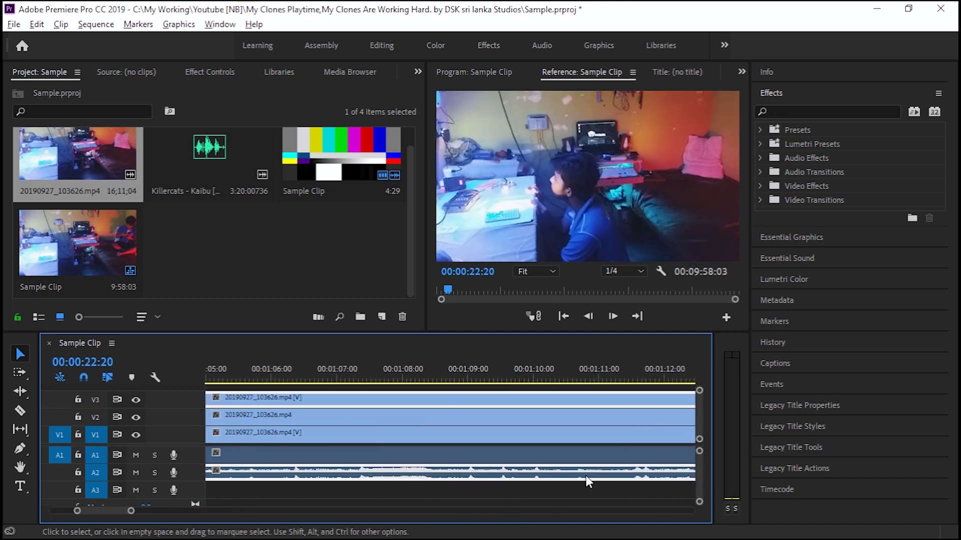
pyautogui.scroll(3, 508, 474)
pyautogui.scroll(2, 477, 471)
pyautogui.moveTo(392, 473); pyautogui.dragTo(360, 472)
pyautogui.scroll(2, 344, 473)
pyautogui.scroll(-3, 351, 474)
pyautogui.scroll(-8, 360, 473)
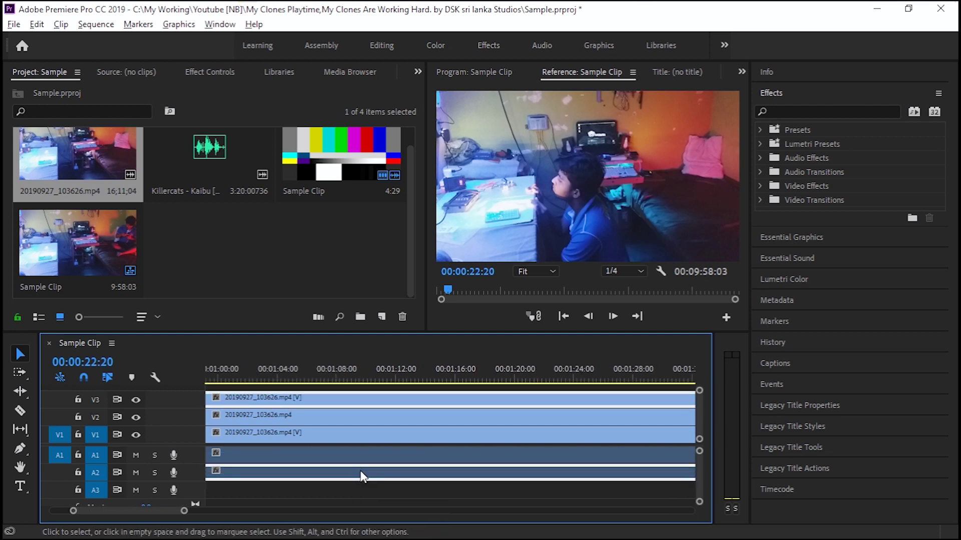
pyautogui.press('space')
pyautogui.press('space')
# Unlink the V3 clip from its A2 audio, delete that audio, and play the sequence briefly.
pyautogui.rightClick(347, 475)
pyautogui.click(380, 214)
pyautogui.click(391, 482)
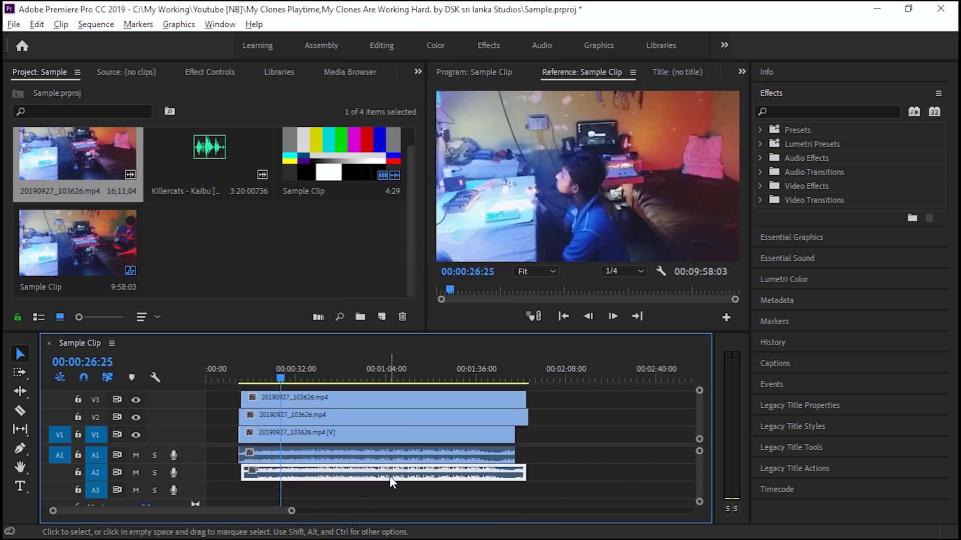
pyautogui.press('Delete')
pyautogui.press('space')
pyautogui.press('space')
# Stack the last piece on V4 and A2 above the other three pieces.
pyautogui.click(390, 435)
pyautogui.scroll(-3, 390, 435)
pyautogui.moveTo(577, 440); pyautogui.dragTo(343, 440)
pyautogui.moveTo(345, 436); pyautogui.dragTo(353, 472)
pyautogui.moveTo(352, 473); pyautogui.dragTo(248, 472)
# Fine-tune the V4 piece's position so its A2 waveform lines up with the A1 audio.
pyautogui.scroll(6, 270, 475)
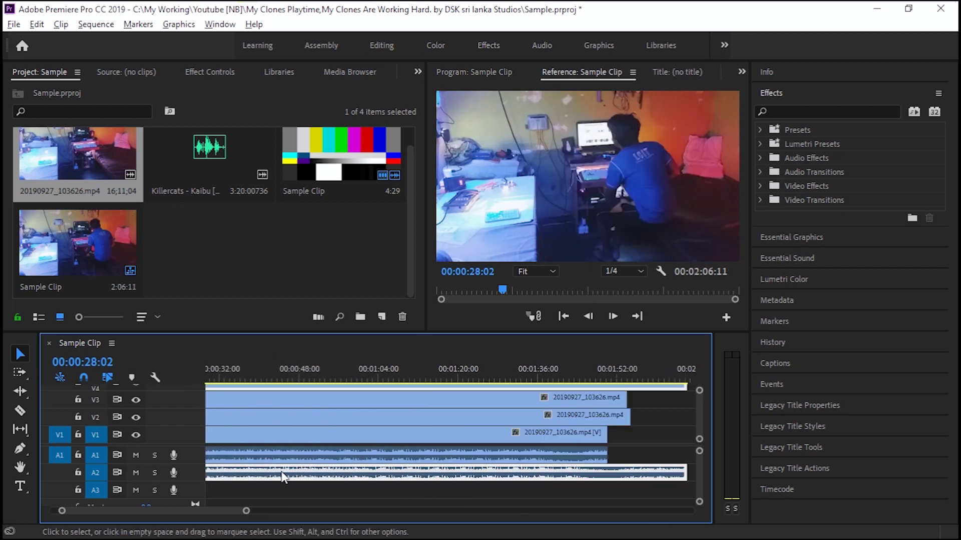
pyautogui.moveTo(545, 475); pyautogui.dragTo(476, 476)
pyautogui.scroll(-3, 499, 475)
pyautogui.scroll(10, 499, 475)
pyautogui.moveTo(414, 472); pyautogui.dragTo(443, 476)
pyautogui.scroll(4, 435, 476)
pyautogui.moveTo(331, 475); pyautogui.dragTo(381, 475)
pyautogui.press('\\')
# Unlink the V4 clip from its A2 audio and delete that audio.
pyautogui.click(350, 450)
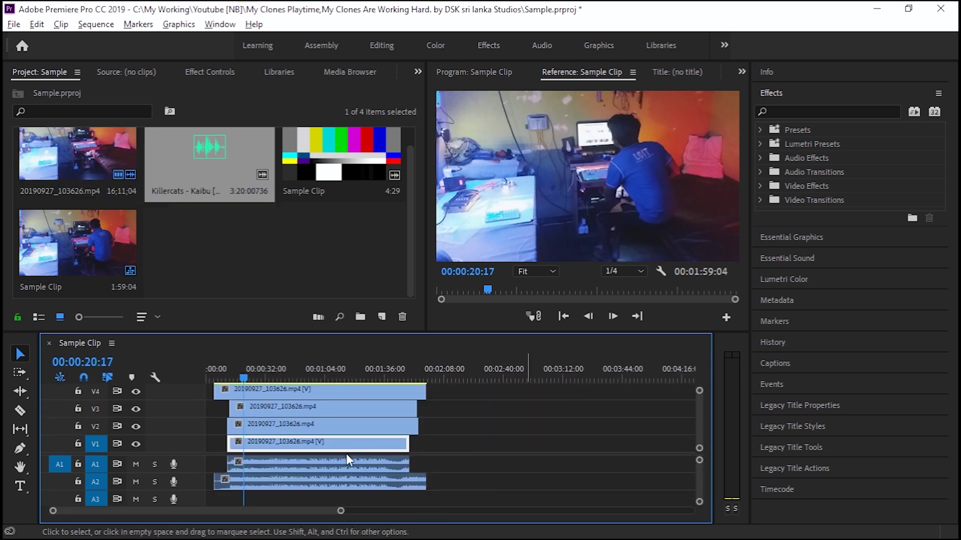
pyautogui.click(271, 469)
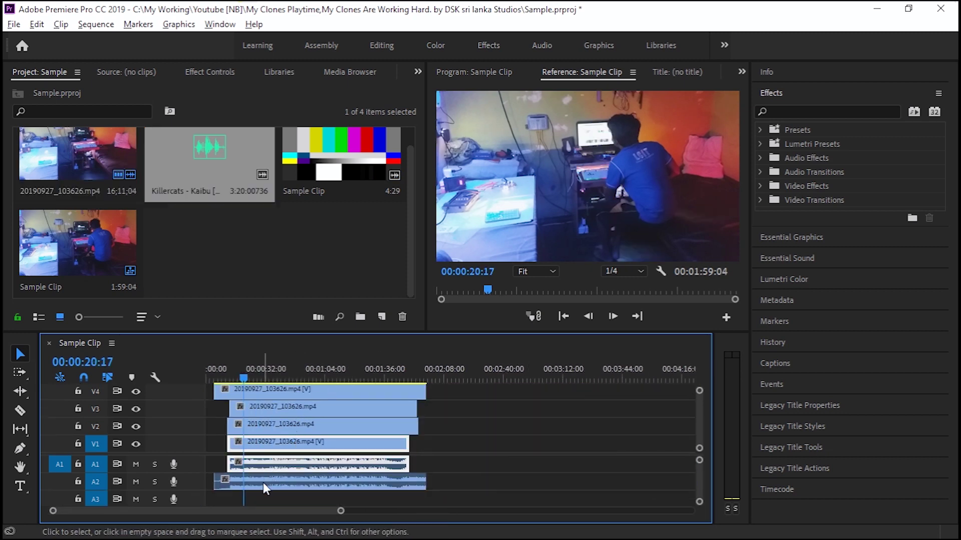
pyautogui.rightClick(262, 482)
pyautogui.click(300, 250)
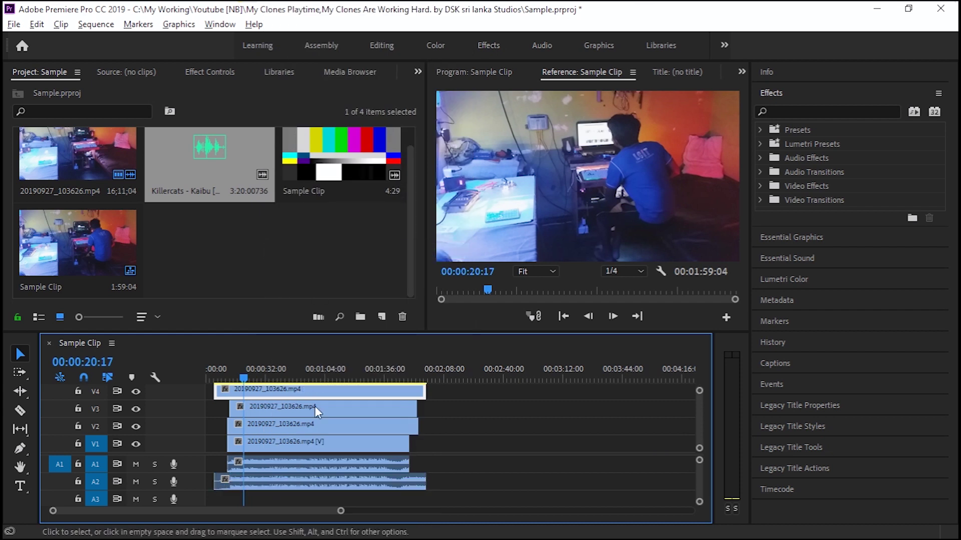
pyautogui.click(271, 483)
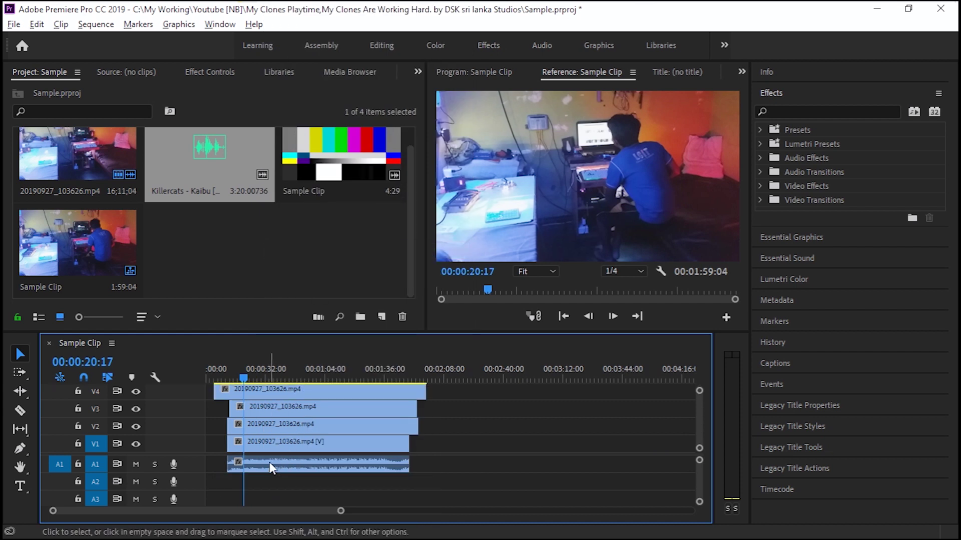
# Add the Killercats - Kaibu music to A2 and align it with the A1 waveform, starting at 00:00:12:15.
pyautogui.moveTo(224, 194); pyautogui.dragTo(236, 485)
pyautogui.press('=')
pyautogui.scroll(4, 525, 477)
pyautogui.scroll(-8, 526, 477)
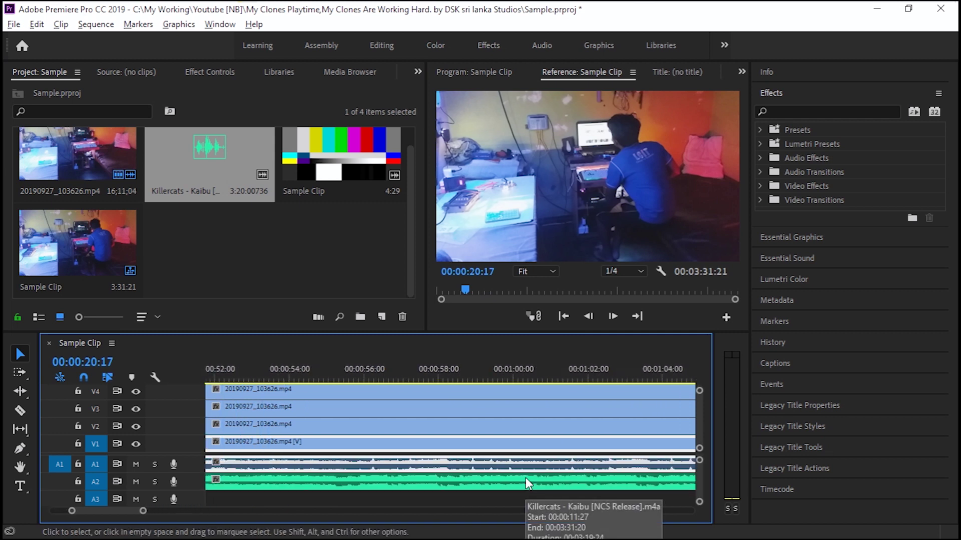
pyautogui.press('=')
pyautogui.press('=')
pyautogui.press('=')
pyautogui.moveTo(409, 481); pyautogui.dragTo(467, 479)
# Compare the music's waveform on A2 with the camera audio on A1 along the sequence to check the sync.
pyautogui.press('-')
pyautogui.press('-')
pyautogui.press('-')
pyautogui.press('-')
pyautogui.press('-')
pyautogui.press('-')
pyautogui.press('-')
pyautogui.press('-')
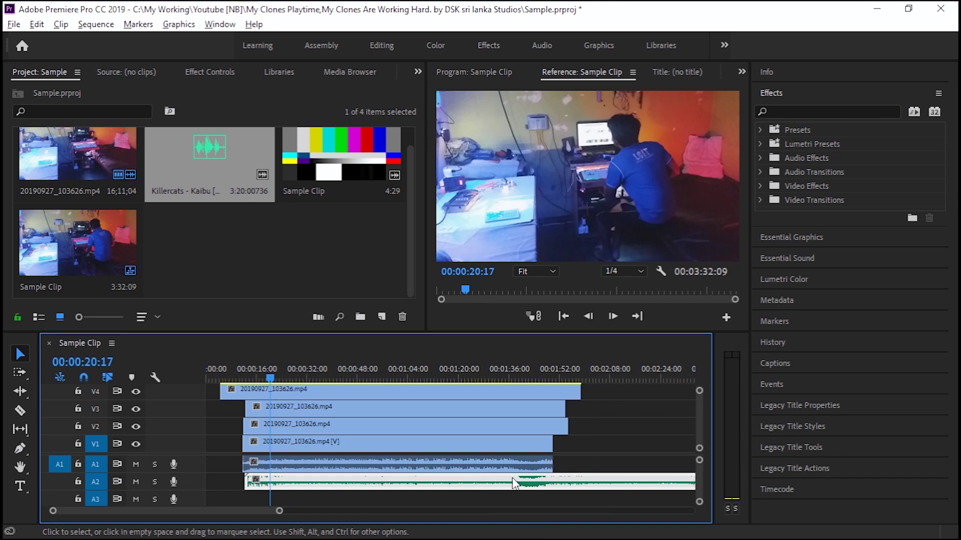
pyautogui.scroll(8, 512, 477)
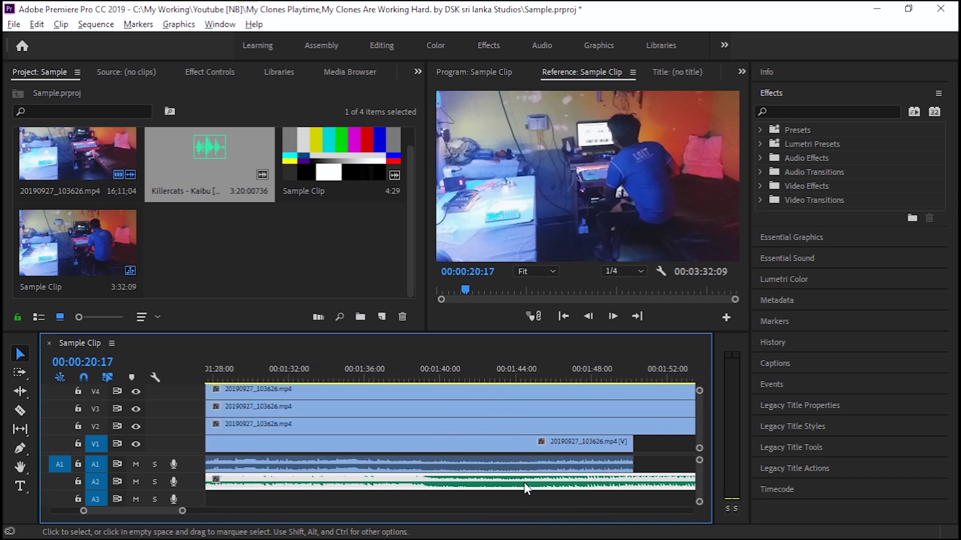
pyautogui.scroll(2, 460, 485)
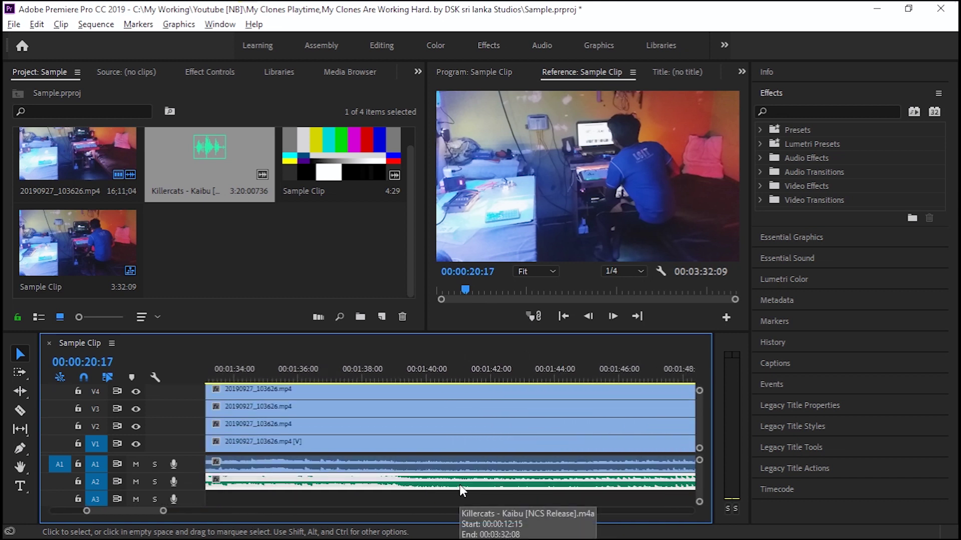
pyautogui.scroll(-12, 395, 481)
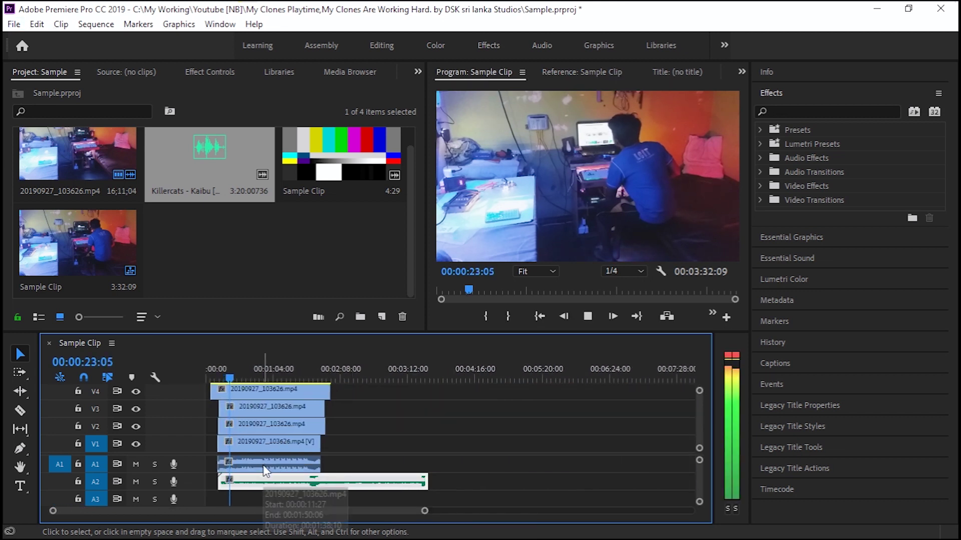
# Unlink the V1 clip from its A1 audio and delete that audio.
pyautogui.click(240, 471)
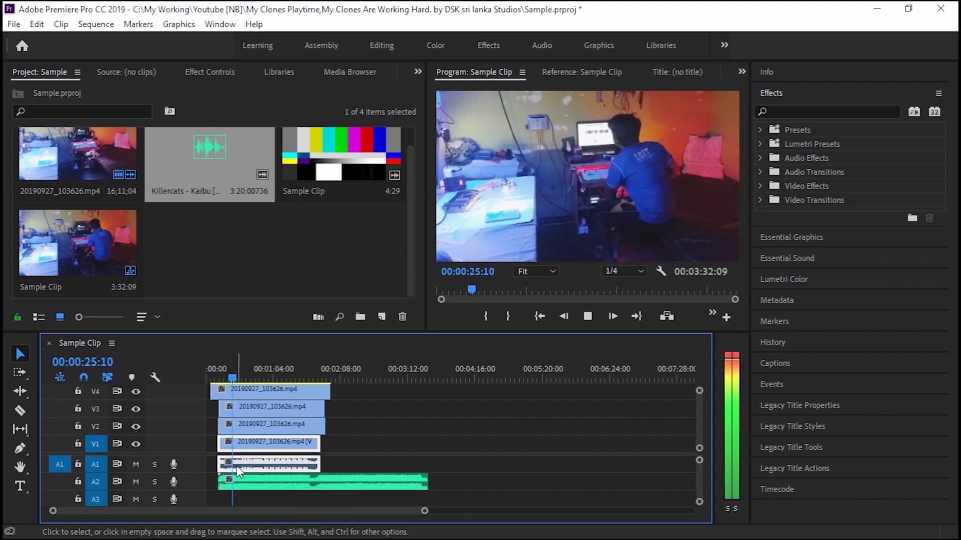
pyautogui.rightClick(239, 472)
pyautogui.click(328, 249)
pyautogui.click(266, 468)
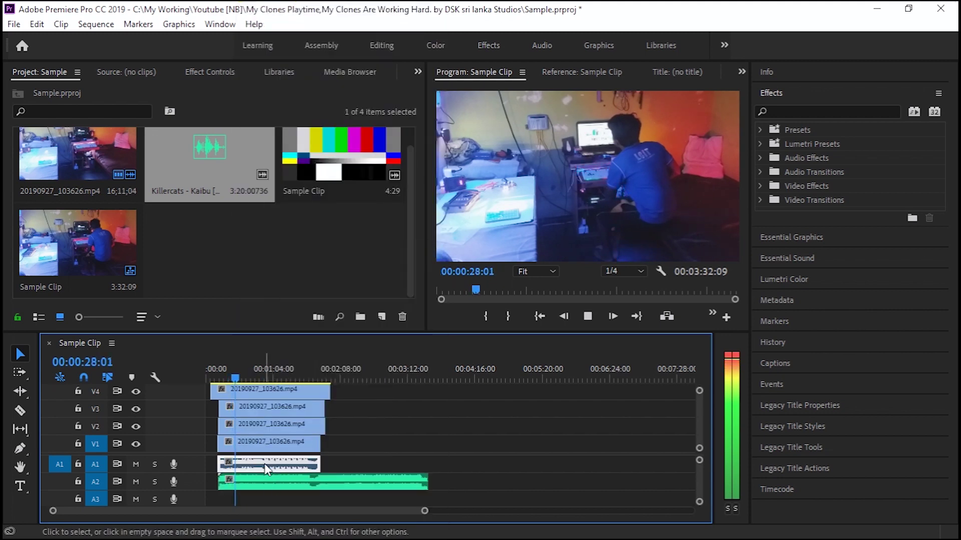
pyautogui.press('Delete')
# Play the stacked clips with the music from about 00:00:18:00.
pyautogui.click(223, 378)
pyautogui.scroll(5, 277, 449)
pyautogui.scroll(4, 279, 453)
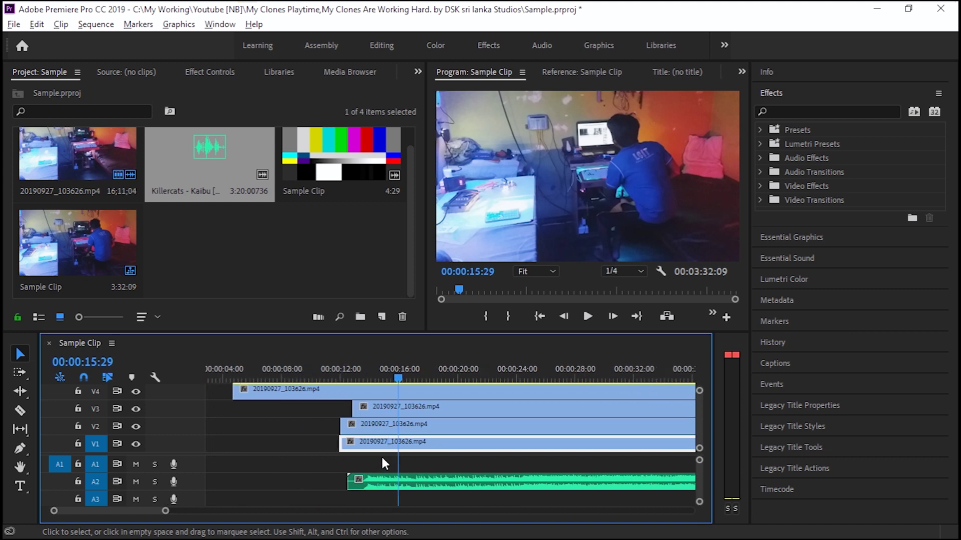
pyautogui.click(427, 377)
pyautogui.press('space')
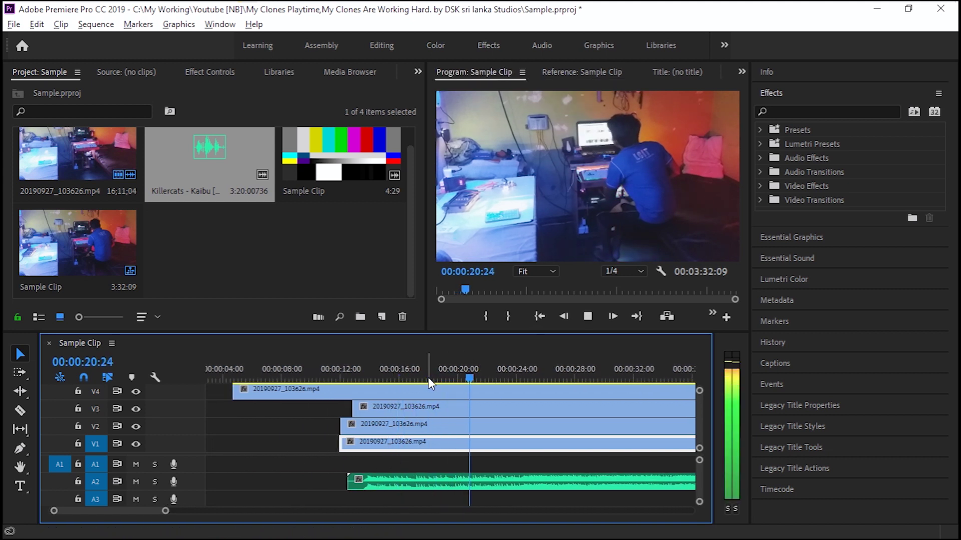
pyautogui.press('space')
# Place the playhead at 00:00:20:06 and hide tracks V4, V3 and V2.
pyautogui.scroll(1, 305, 405)
pyautogui.moveTo(698, 409); pyautogui.dragTo(699, 401)
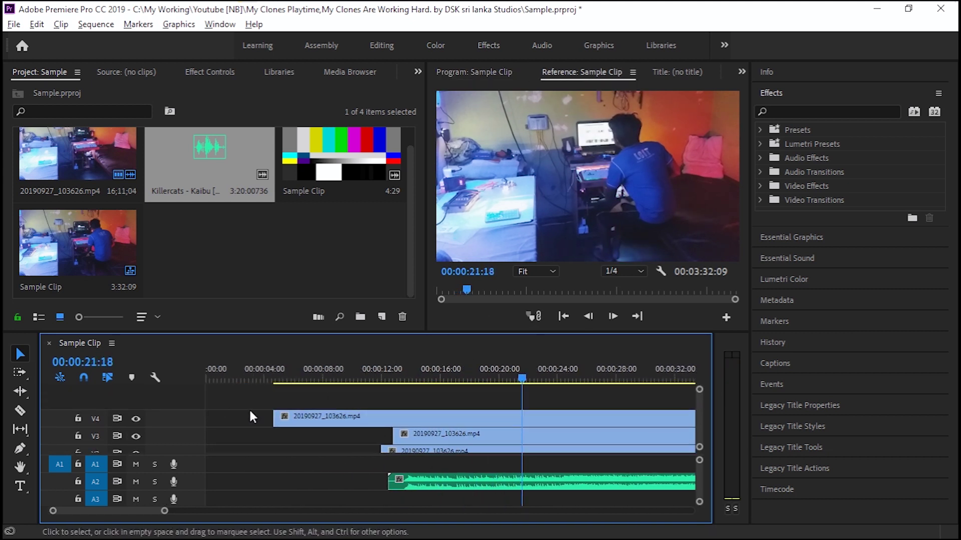
pyautogui.click(135, 418)
pyautogui.click(135, 436)
pyautogui.click(504, 379)
pyautogui.click(503, 379)
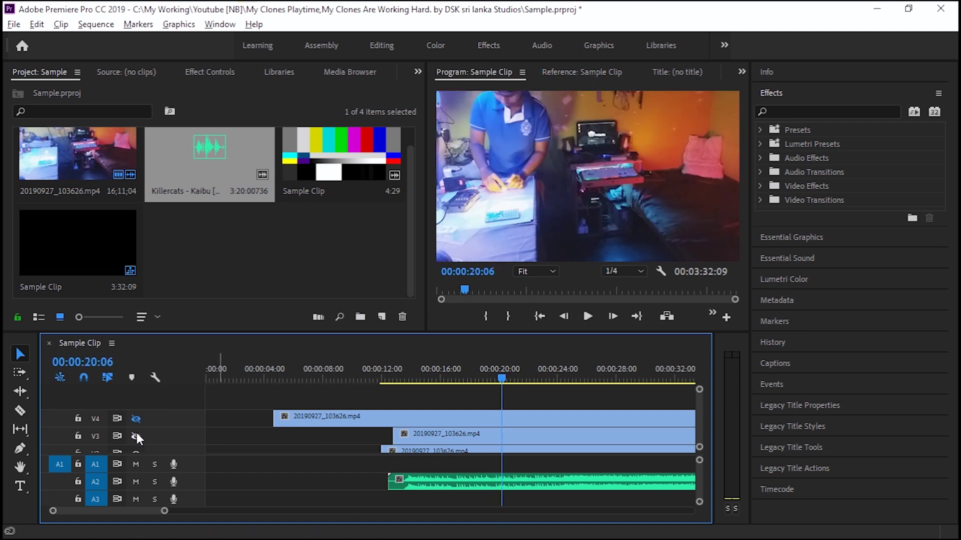
pyautogui.scroll(-2, 235, 451)
pyautogui.scroll(1, 211, 454)
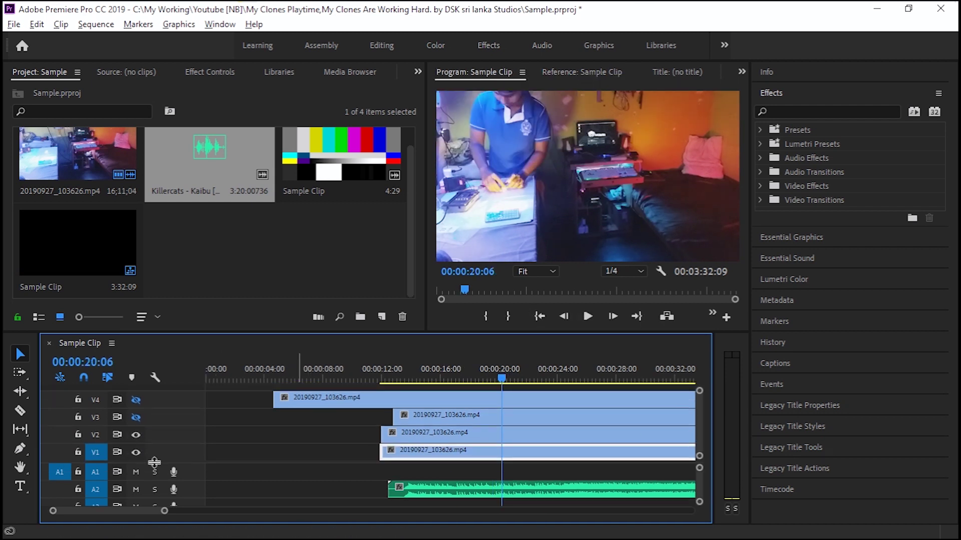
pyautogui.click(136, 436)
pyautogui.doubleClick(137, 452)
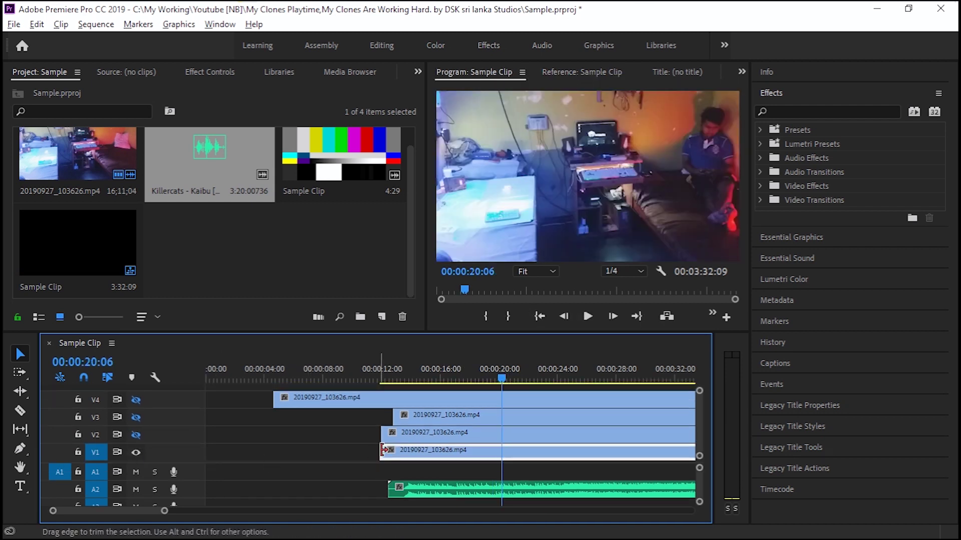
# Trim the starts of all four video clips to the playhead at 00:00:20:06.
pyautogui.moveTo(382, 450); pyautogui.dragTo(502, 450)
pyautogui.moveTo(382, 432); pyautogui.dragTo(501, 433)
pyautogui.moveTo(395, 416); pyautogui.dragTo(502, 416)
pyautogui.moveTo(274, 400); pyautogui.dragTo(503, 400)
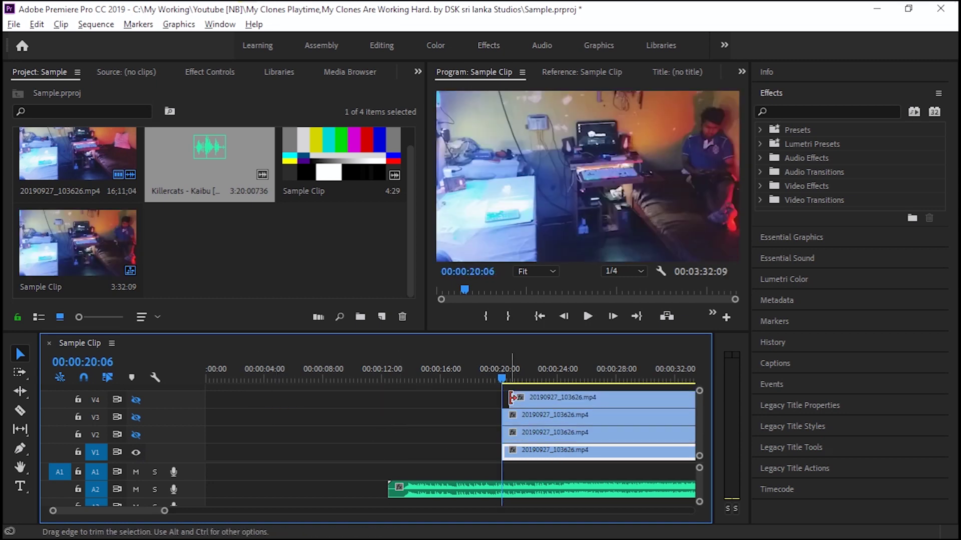
# Trim the ends of the V2, V3 and V4 clips to match the V1 clip's end, at about 00:01:50.
pyautogui.scroll(-4, 503, 400)
pyautogui.click(404, 371)
pyautogui.scroll(3, 405, 373)
pyautogui.click(381, 372)
pyautogui.click(381, 370)
pyautogui.moveTo(422, 435); pyautogui.dragTo(382, 435)
pyautogui.moveTo(415, 418); pyautogui.dragTo(389, 414)
pyautogui.moveTo(458, 398); pyautogui.dragTo(381, 398)
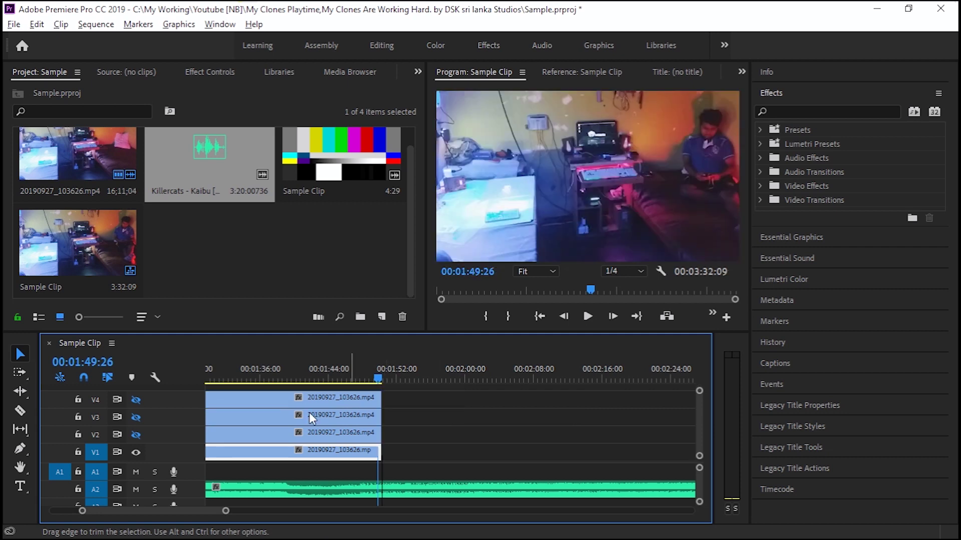
# Show track V2 and swap the V2 and V4 clips, keeping both aligned with the rest of the stack.
pyautogui.scroll(-3, 300, 425)
pyautogui.moveTo(295, 368); pyautogui.dragTo(323, 370)
pyautogui.click(135, 435)
pyautogui.moveTo(297, 434); pyautogui.dragTo(579, 435)
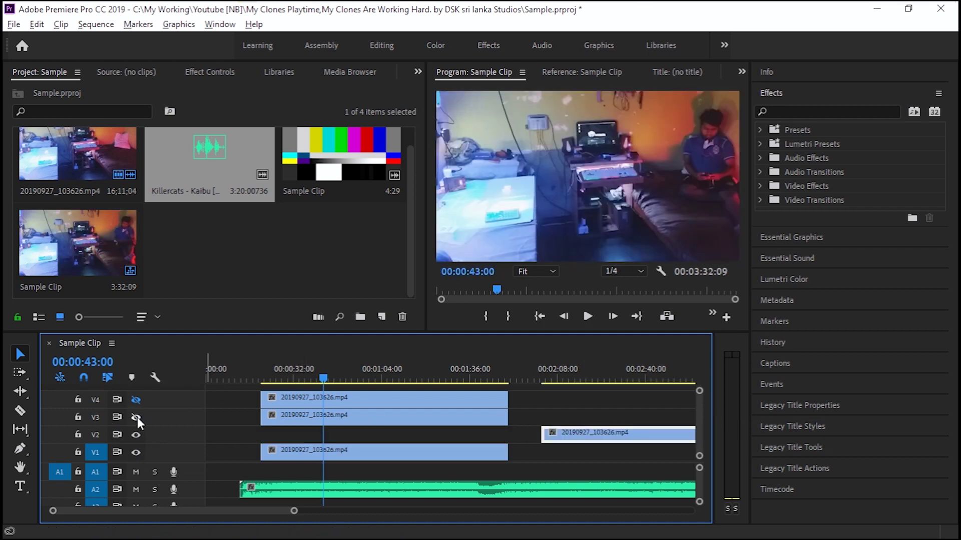
pyautogui.moveTo(305, 399); pyautogui.dragTo(304, 434)
pyautogui.moveTo(315, 373)
pyautogui.mouseDown()
pyautogui.moveTo(308, 373)
pyautogui.moveTo(328, 374)
pyautogui.mouseUp()
pyautogui.moveTo(553, 434); pyautogui.dragTo(291, 402)
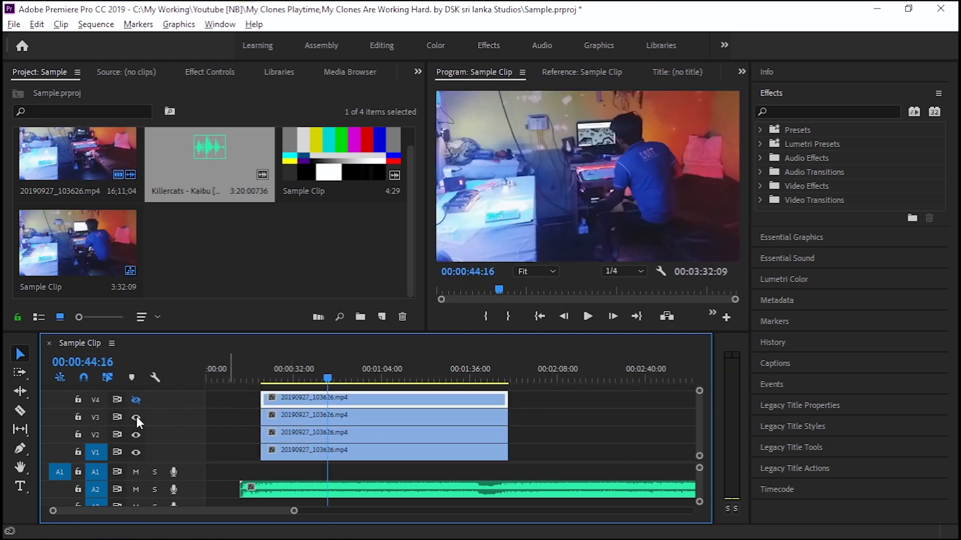
# Toggle V2's visibility to compare it with V1, leave it visible, and return the playhead to 00:00:20:06.
pyautogui.click(135, 435)
pyautogui.click(136, 434)
pyautogui.moveTo(260, 375); pyautogui.dragTo(263, 375)
pyautogui.scroll(4, 262, 436)
pyautogui.scroll(2, 249, 448)
pyautogui.moveTo(536, 375); pyautogui.dragTo(533, 378)
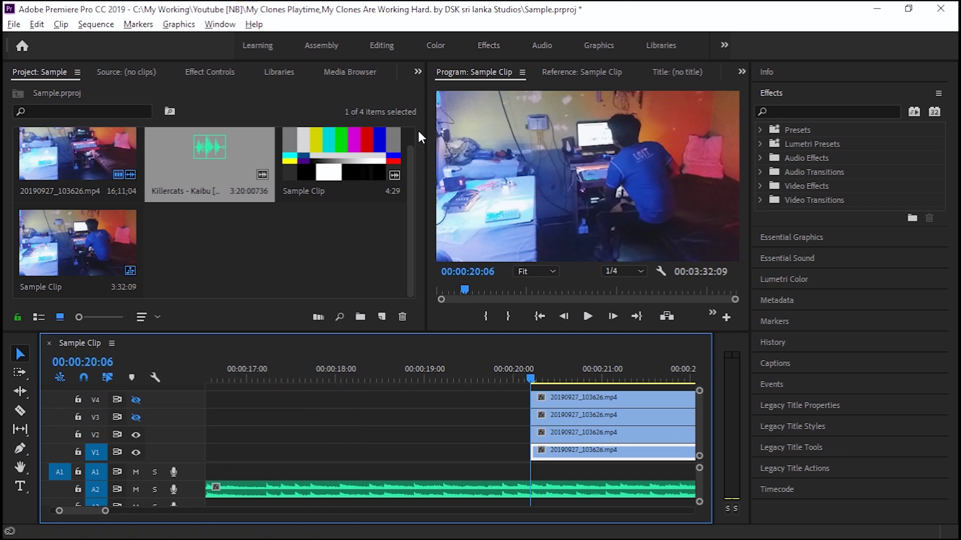
# Draw a freehand opacity mask on the V1 clip enclosing the man at the computer and the whole frame to his left.
pyautogui.click(417, 72)
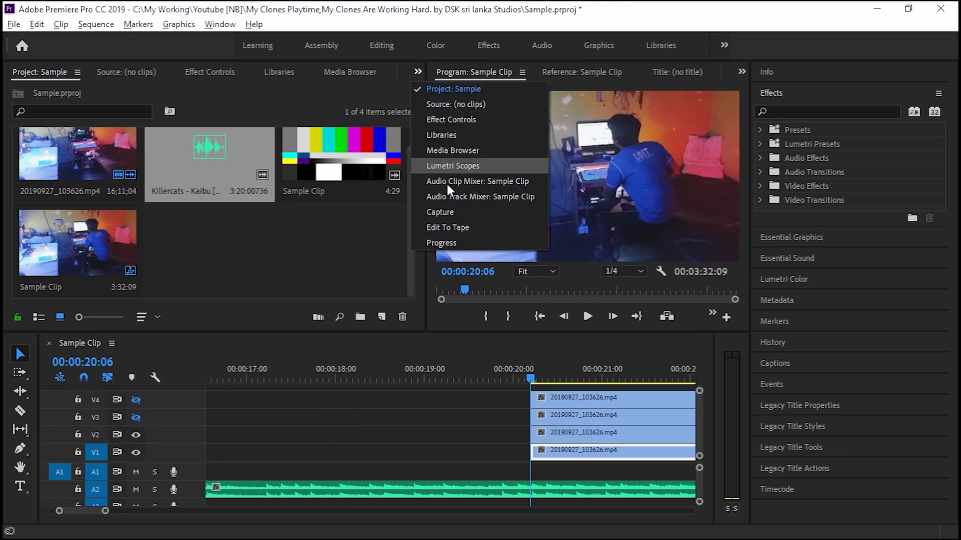
pyautogui.click(480, 122)
pyautogui.scroll(-1, 67, 184)
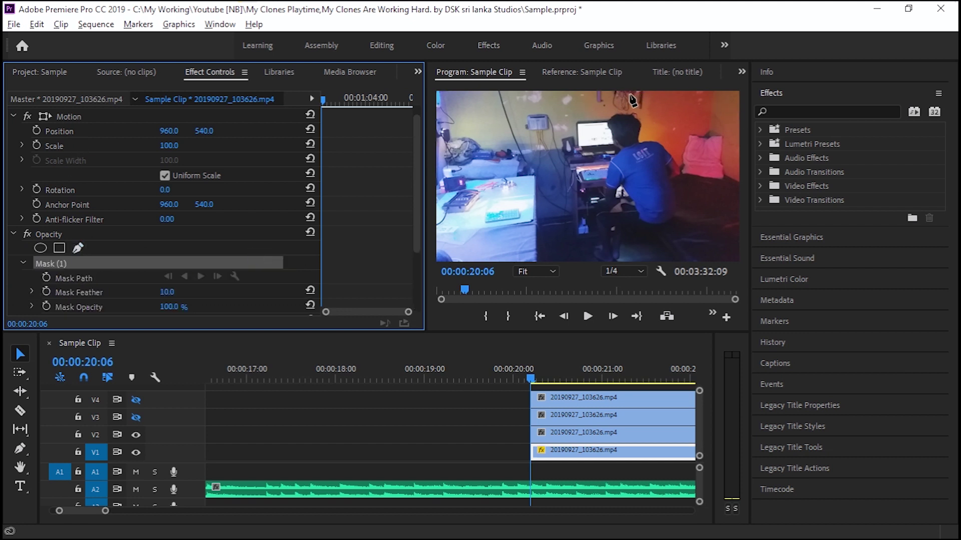
pyautogui.click(634, 95)
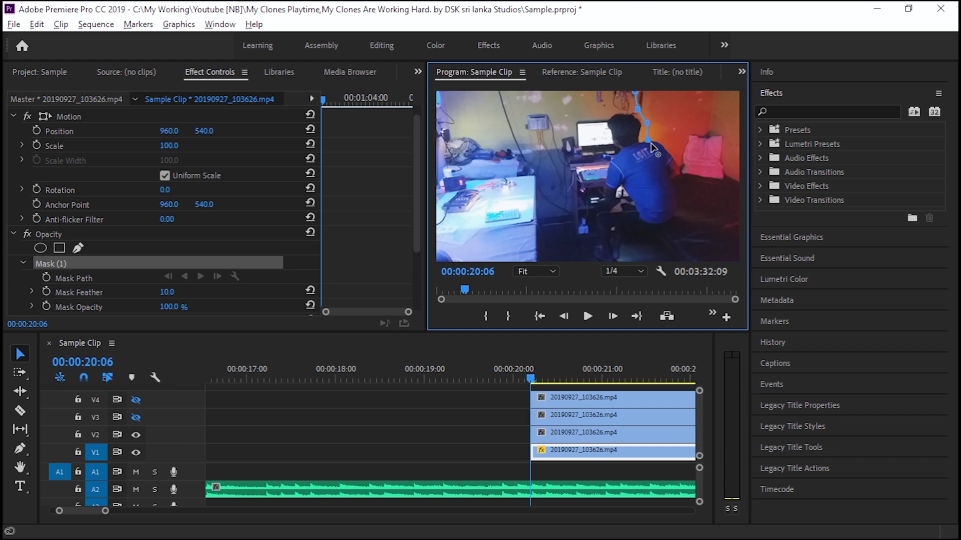
pyautogui.click(684, 163)
pyautogui.click(681, 204)
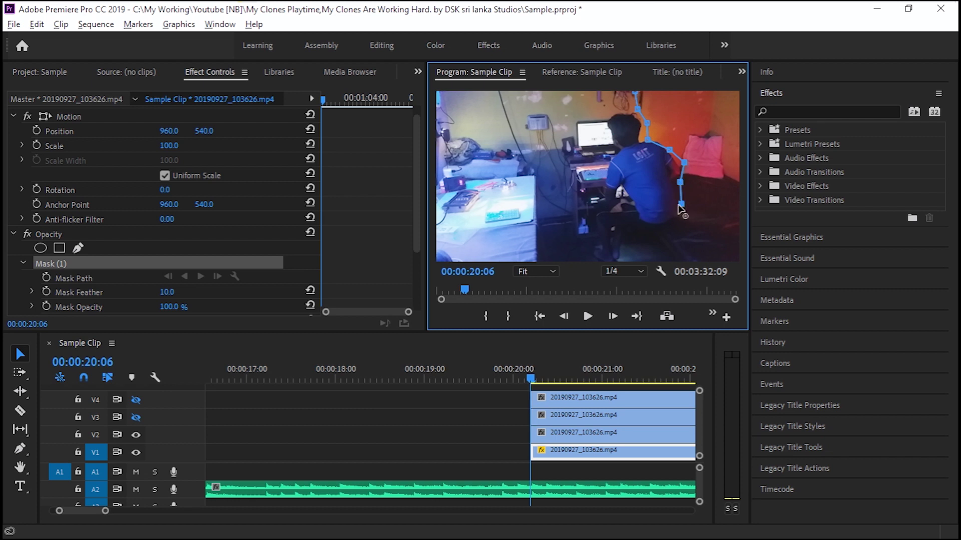
pyautogui.click(681, 227)
pyautogui.click(668, 246)
pyautogui.click(656, 258)
pyautogui.moveTo(656, 259); pyautogui.dragTo(655, 274)
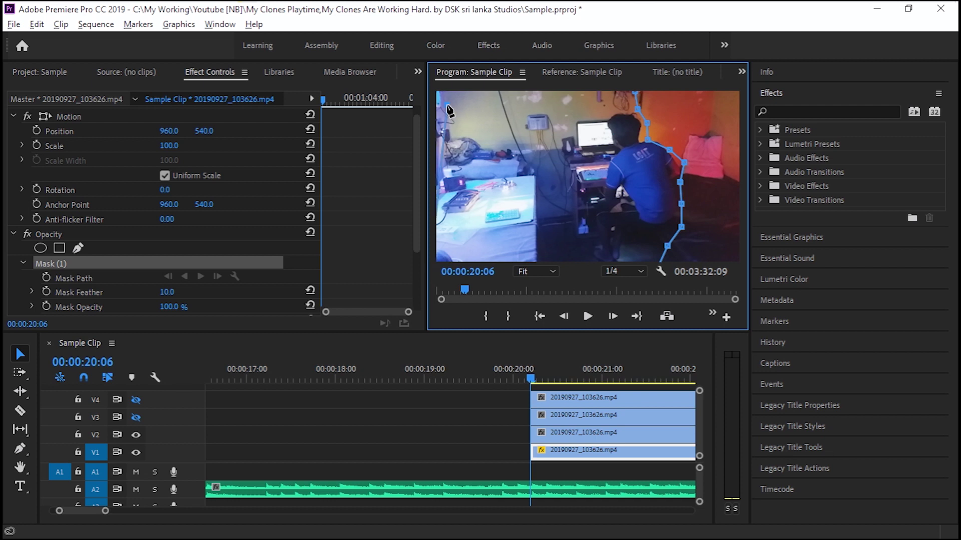
pyautogui.moveTo(436, 86); pyautogui.dragTo(428, 79)
pyautogui.click(634, 92)
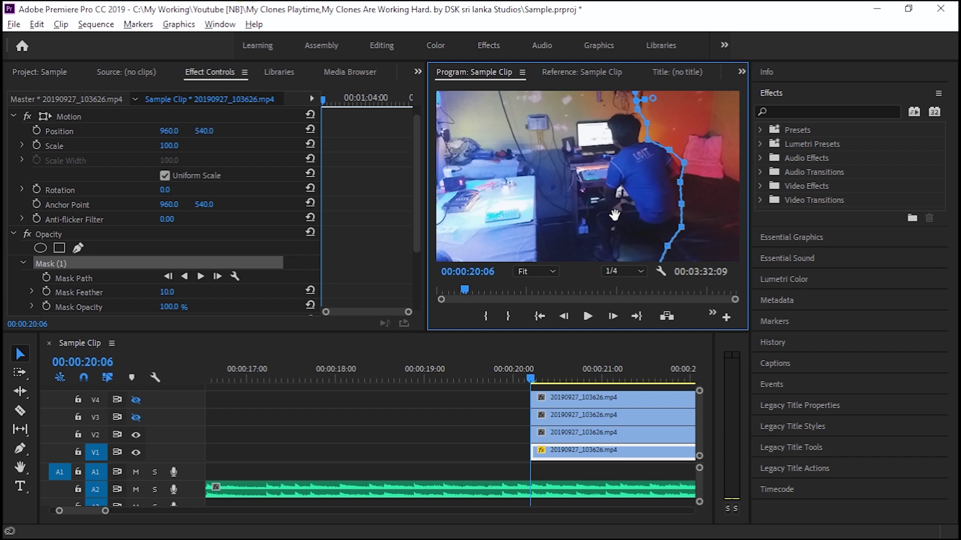
# Move the drawn mask from the V1 clip to the Opacity effect of the V2 clip.
pyautogui.click(85, 257)
pyautogui.press('Delete')
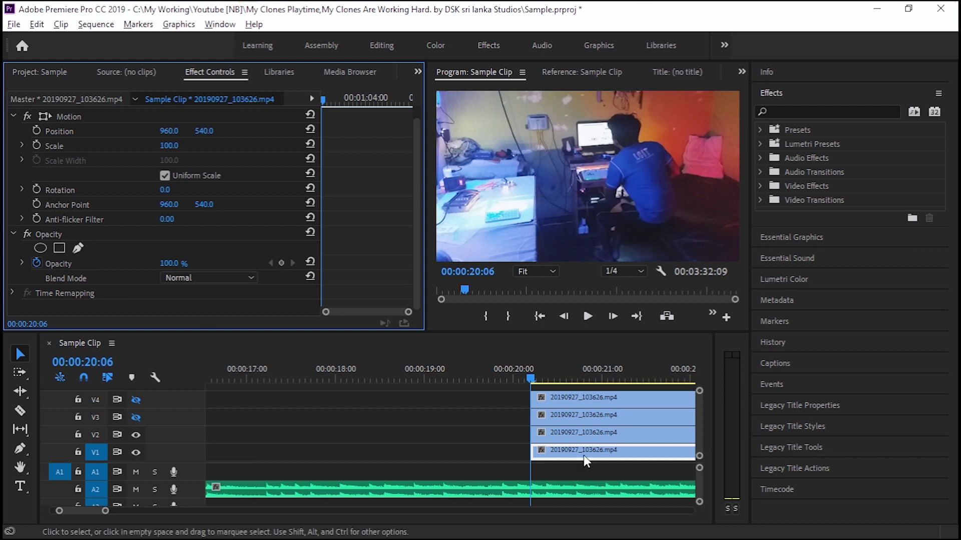
pyautogui.click(570, 434)
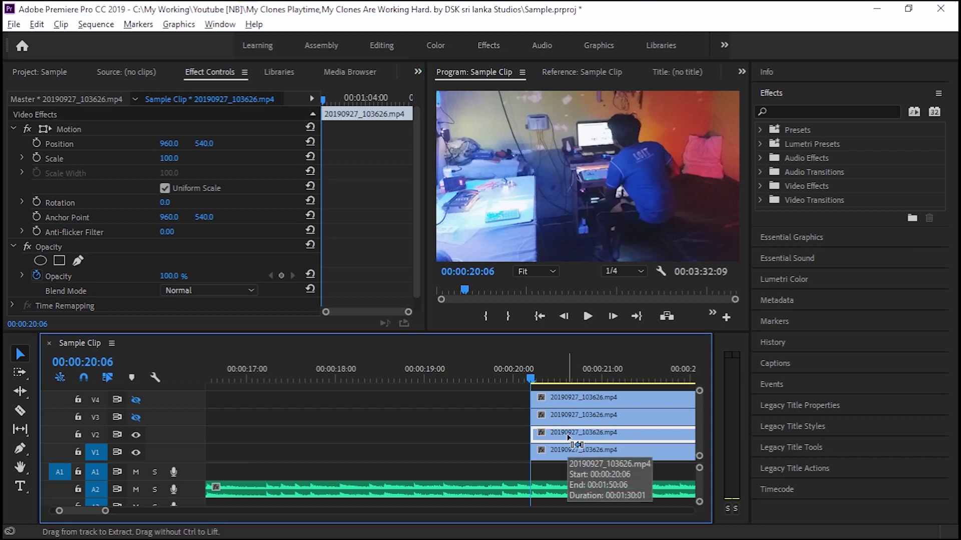
pyautogui.scroll(-1, 48, 235)
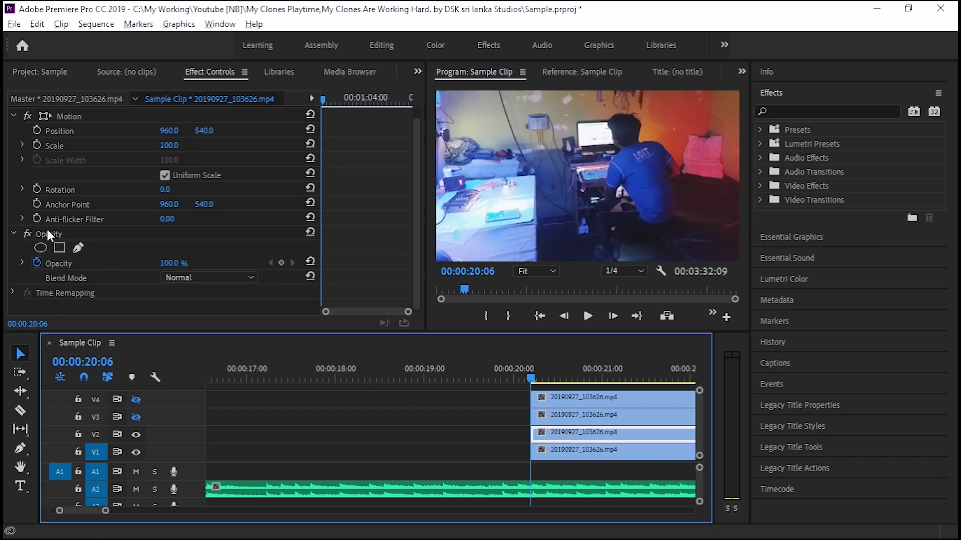
pyautogui.click(94, 236)
pyautogui.hotkey('ctrl', 'v')
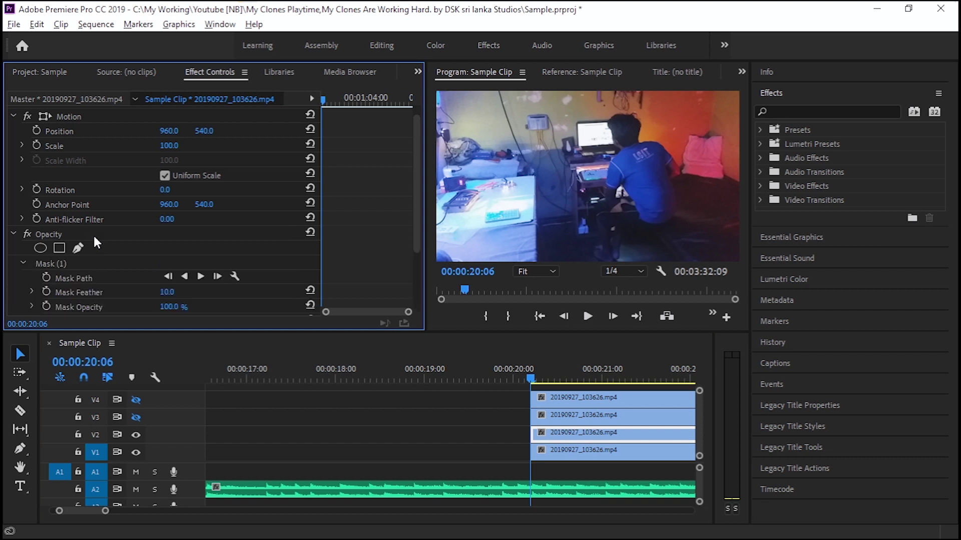
# Reshape the V2 clip's mask path by adjusting its points around the seated man's neck and shoulder.
pyautogui.click(675, 158)
pyautogui.click(569, 75)
pyautogui.click(449, 70)
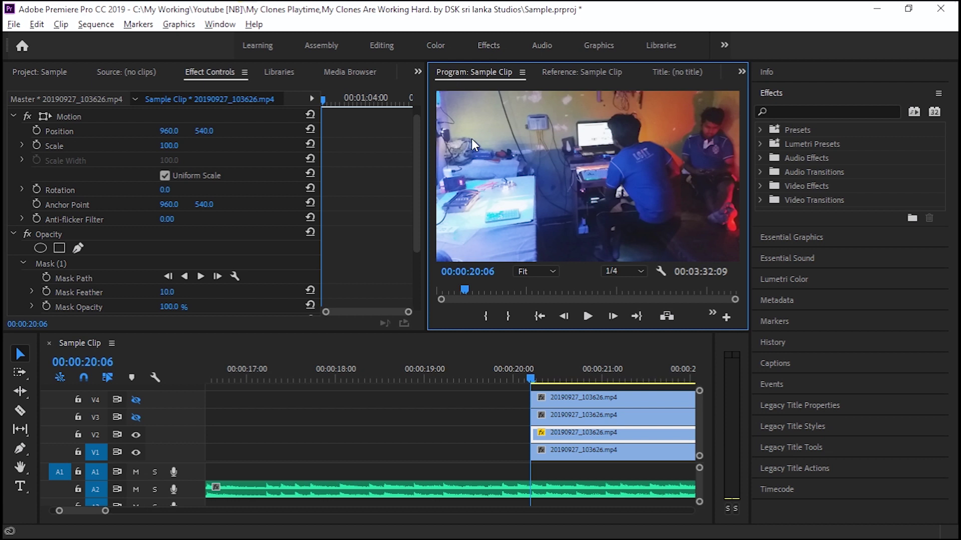
pyautogui.click(93, 279)
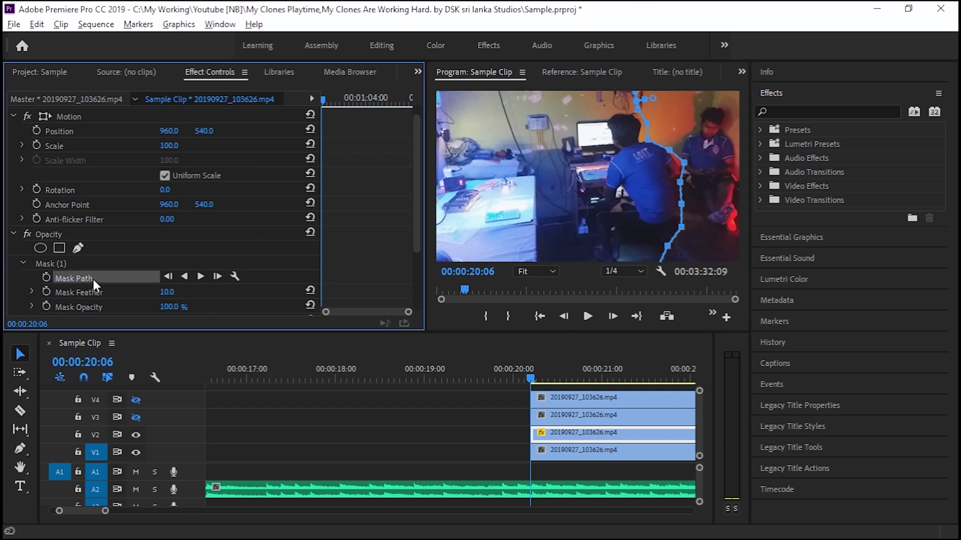
pyautogui.click(649, 143)
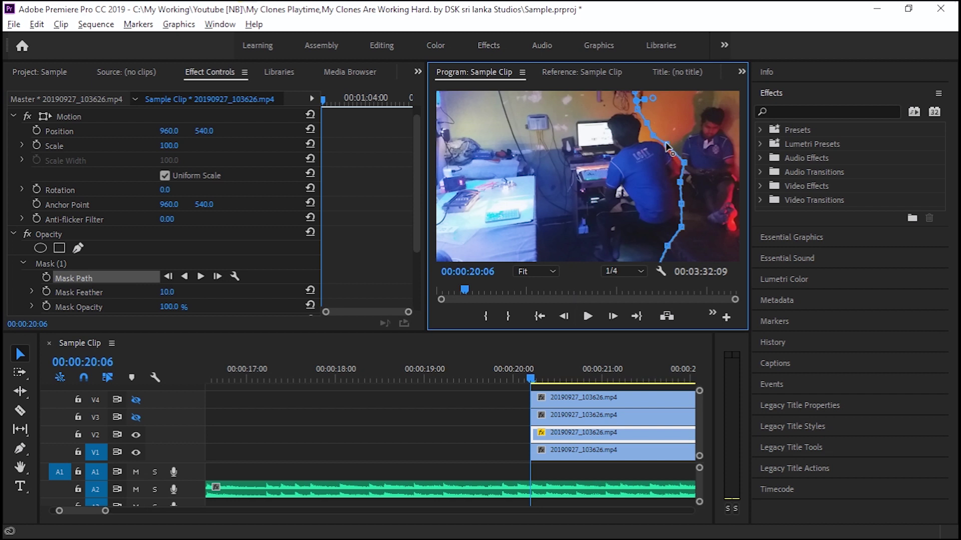
pyautogui.moveTo(683, 166); pyautogui.dragTo(661, 162)
pyautogui.moveTo(684, 163); pyautogui.dragTo(686, 173)
# Set the V2 clip's mask feather to 80.
pyautogui.scroll(-1, 129, 257)
pyautogui.click(169, 264)
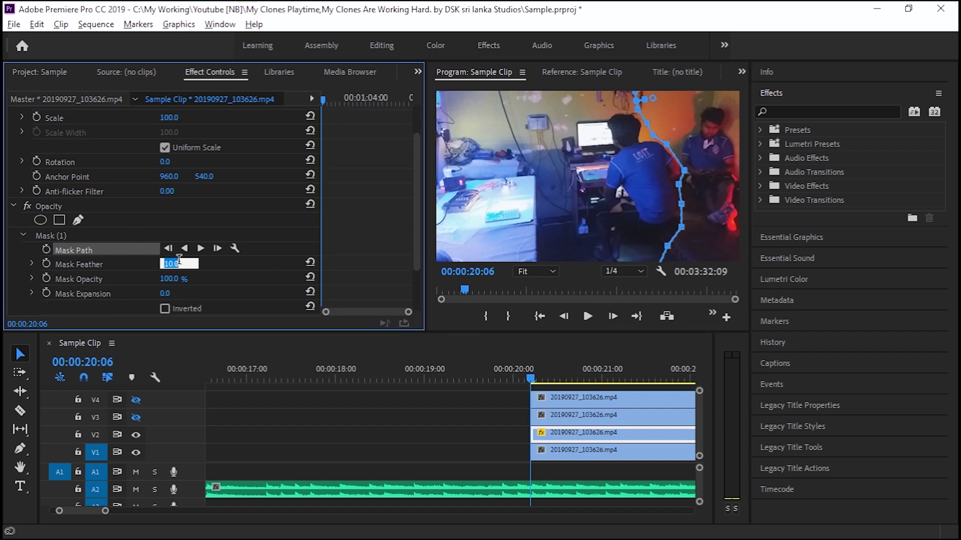
pyautogui.click(208, 274)
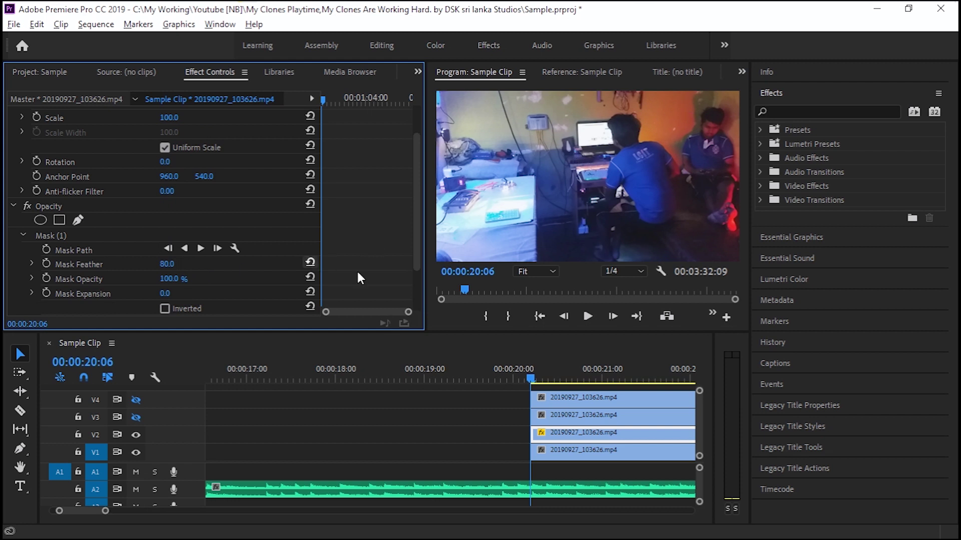
# Show track V3 and draw a freehand opacity mask on its clip around the man at the table and the area to his left.
pyautogui.click(576, 416)
pyautogui.click(137, 417)
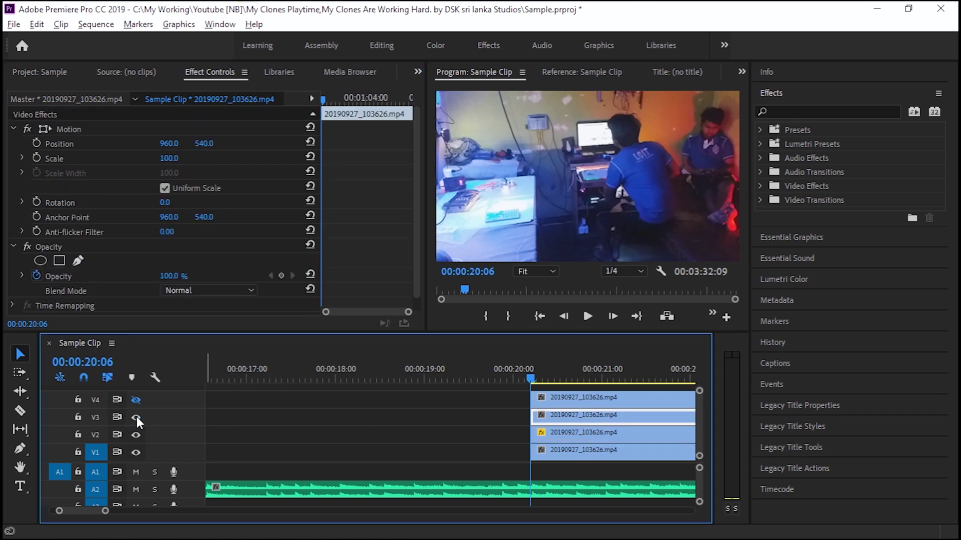
pyautogui.click(77, 260)
pyautogui.click(540, 93)
pyautogui.click(548, 144)
pyautogui.click(567, 147)
pyautogui.click(588, 146)
pyautogui.click(601, 158)
pyautogui.click(601, 180)
pyautogui.click(597, 197)
pyautogui.click(607, 213)
pyautogui.click(620, 233)
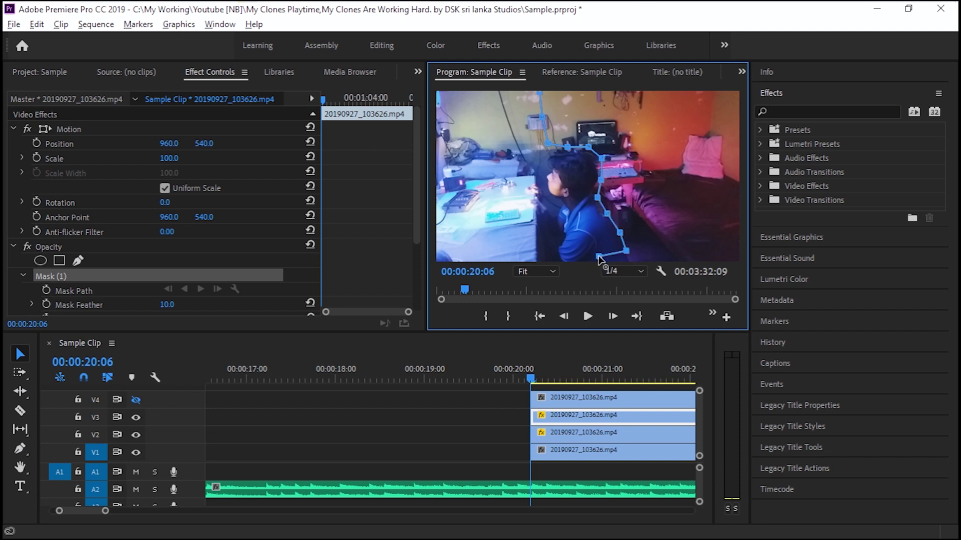
pyautogui.click(541, 95)
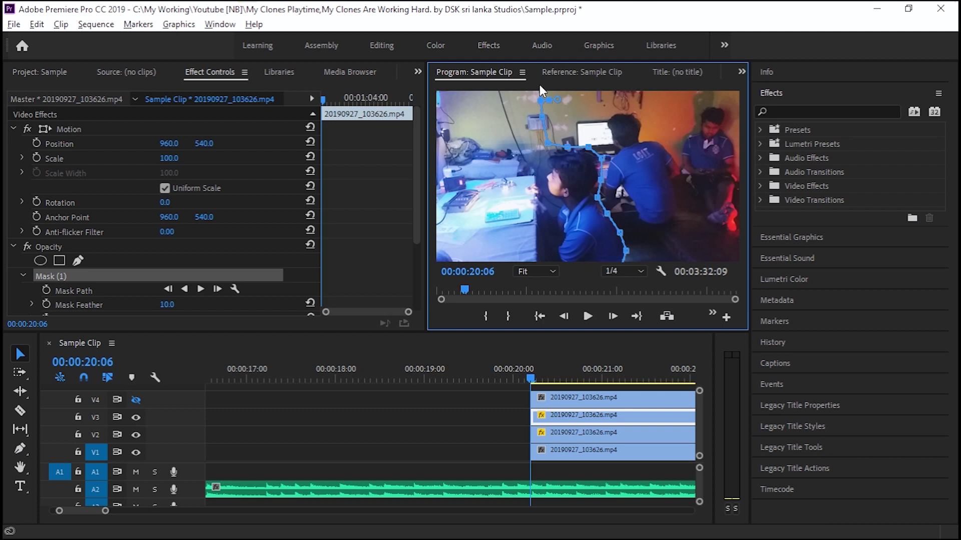
# Set the V3 clip's mask feather to 30.
pyautogui.click(167, 304)
pyautogui.write('50')
pyautogui.click(265, 296)
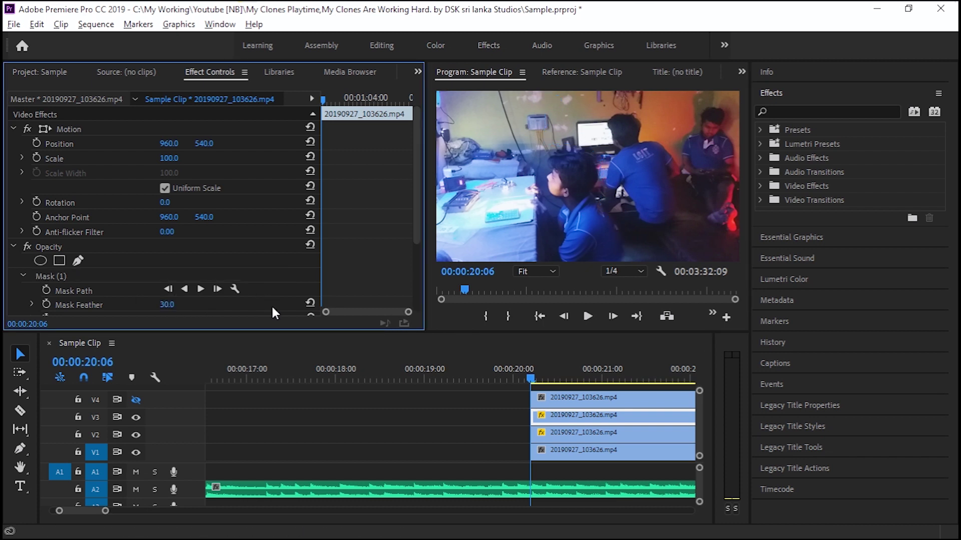
# Show track V4 and draw a freehand opacity mask on its clip around the standing man and the table.
pyautogui.click(583, 398)
pyautogui.click(136, 399)
pyautogui.click(77, 261)
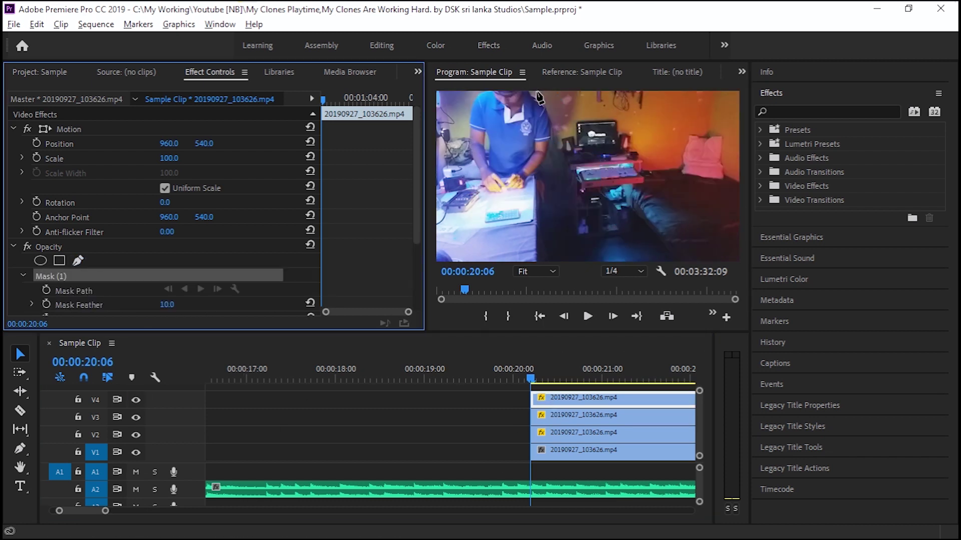
pyautogui.click(584, 93)
pyautogui.click(578, 122)
pyautogui.click(560, 139)
pyautogui.click(550, 157)
pyautogui.click(537, 175)
pyautogui.click(513, 201)
pyautogui.click(524, 217)
pyautogui.click(534, 243)
pyautogui.click(536, 278)
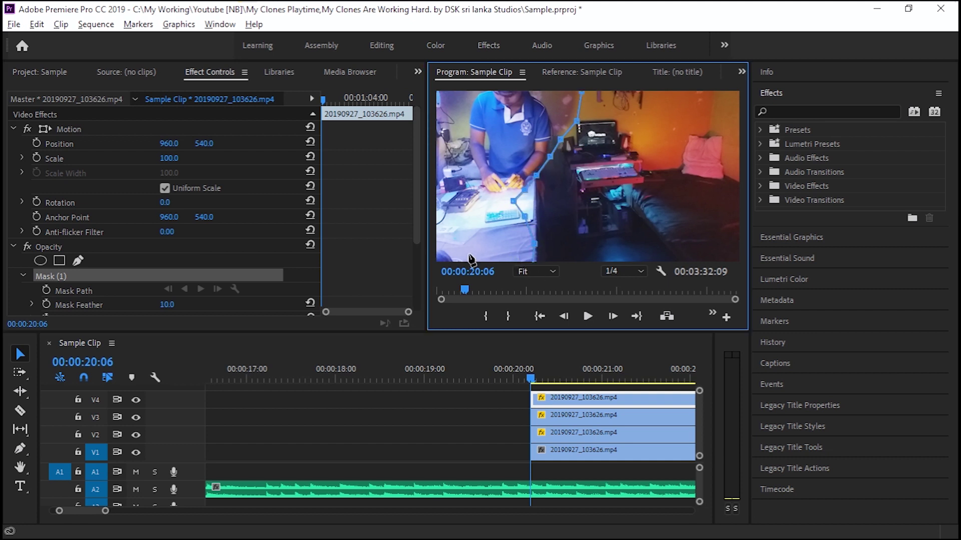
pyautogui.click(582, 92)
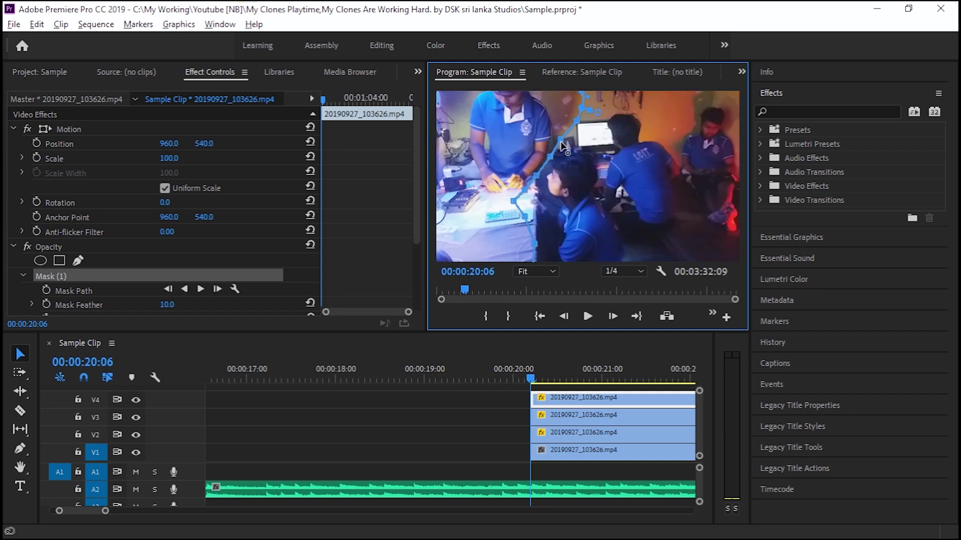
# Set the V4 clip's mask feather to 40.
pyautogui.moveTo(166, 304); pyautogui.dragTo(452, 313)
pyautogui.click(167, 304)
pyautogui.write('40')
pyautogui.press('Return')
# Fit the whole sequence in the timeline, play the masked composite from its start, and scrub ahead to 00:01:17:25.
pyautogui.click(410, 435)
pyautogui.scroll(-5, 420, 443)
pyautogui.scroll(-3, 419, 444)
pyautogui.click(419, 447)
pyautogui.moveTo(292, 375)
pyautogui.mouseDown()
pyautogui.moveTo(399, 377)
pyautogui.moveTo(264, 373)
pyautogui.moveTo(351, 373)
pyautogui.moveTo(303, 375)
pyautogui.mouseUp()
pyautogui.press('-')
pyautogui.click(280, 489)
pyautogui.click(227, 378)
pyautogui.press('space')
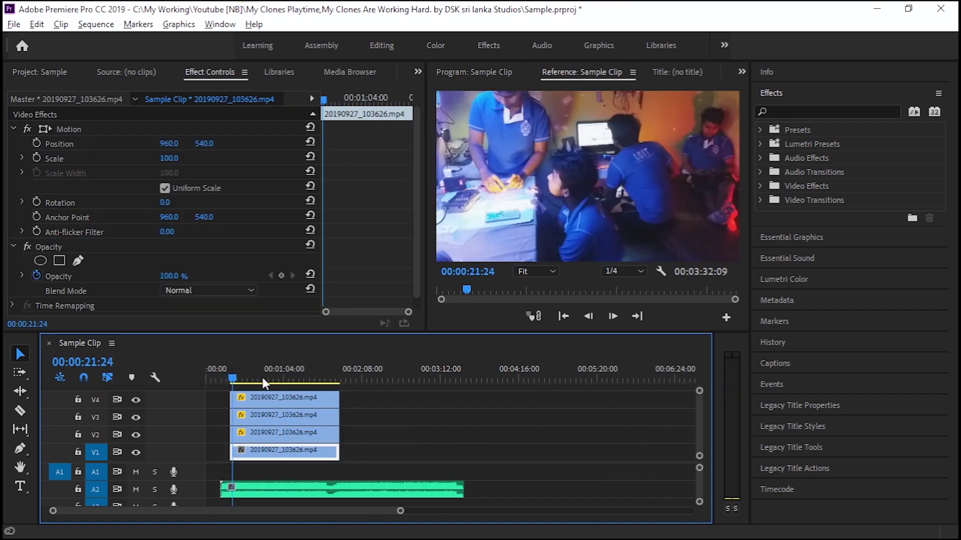
pyautogui.moveTo(256, 377); pyautogui.dragTo(379, 376)
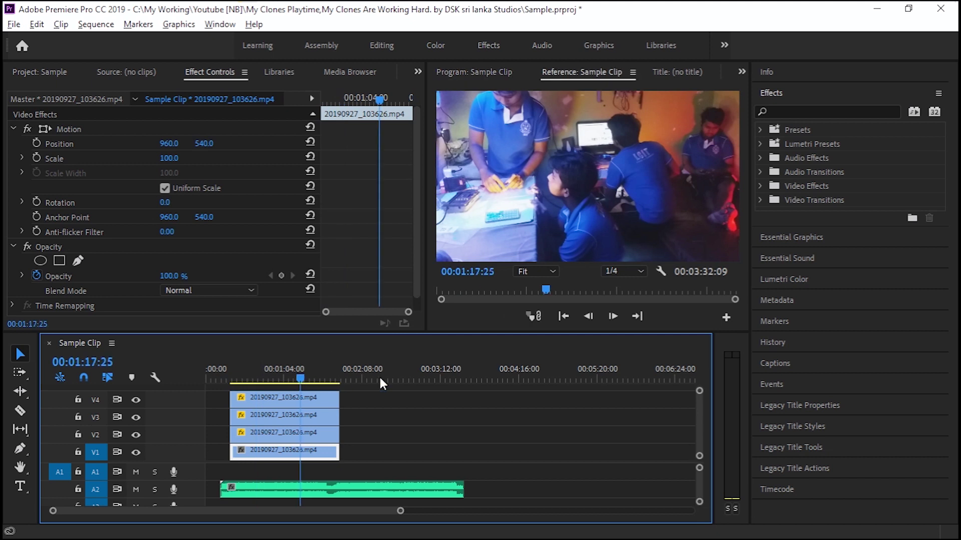
# Open the Lumetri Color controls.
pyautogui.click(811, 245)
pyautogui.click(803, 202)
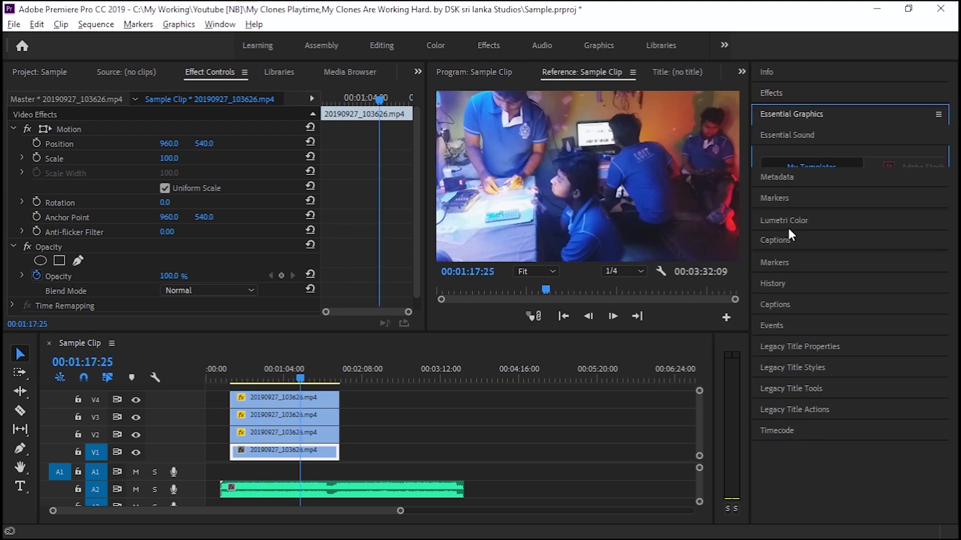
pyautogui.click(785, 223)
# Nest the four stacked video clips into a single sequence named Main Clip.
pyautogui.click(310, 397)
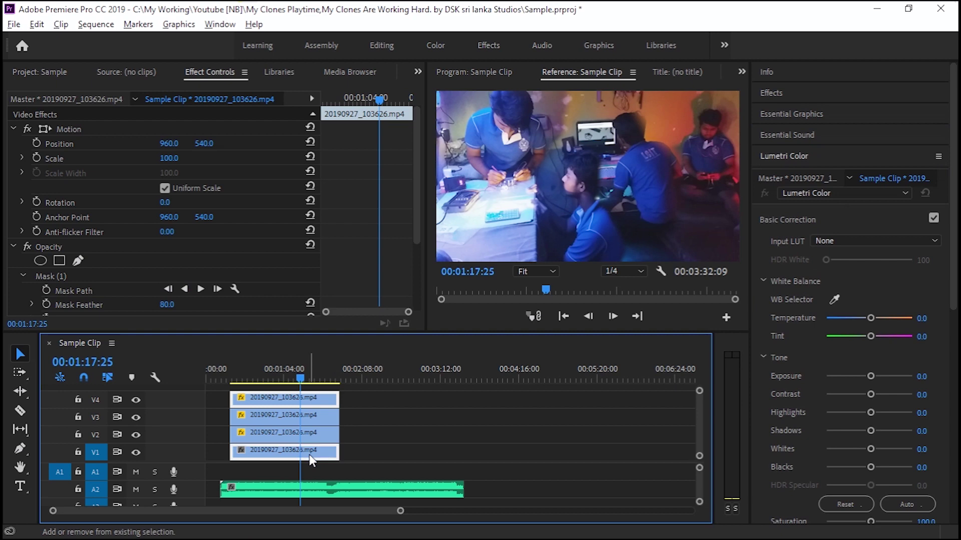
pyautogui.rightClick(311, 457)
pyautogui.press('Escape')
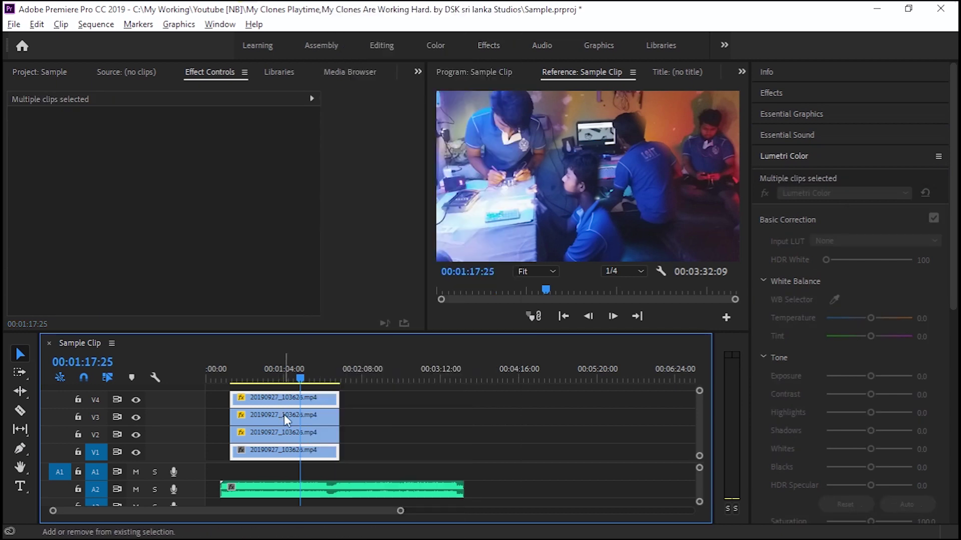
pyautogui.rightClick(285, 427)
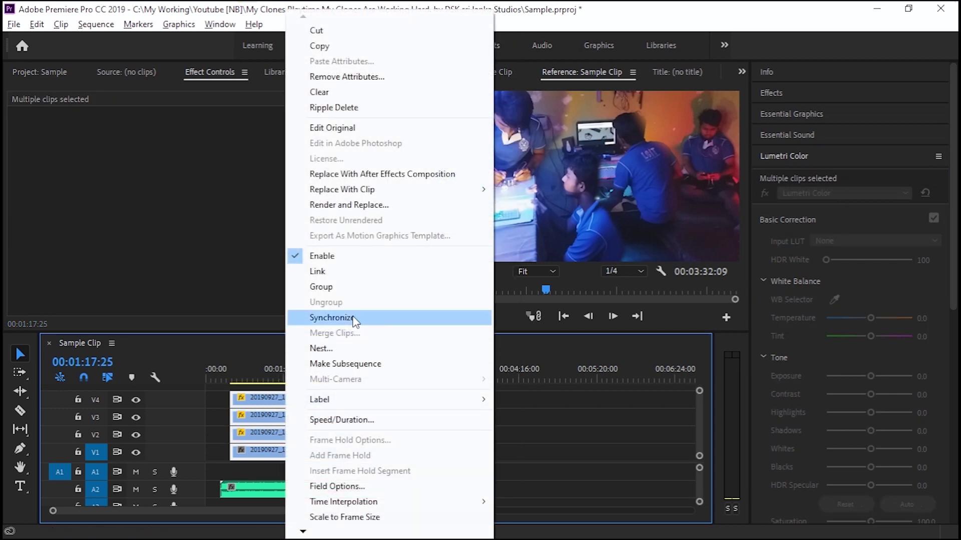
pyautogui.click(348, 349)
pyautogui.write('Main Clip')
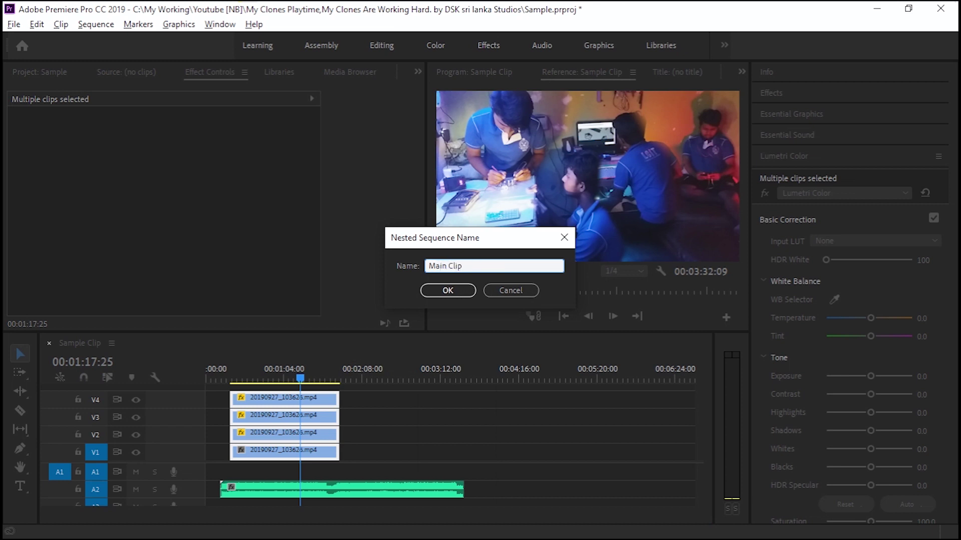
pyautogui.click(448, 290)
# Try the CineSpace2383sRGB6bit creative look on Main Clip, and replace it with the Fuji ETERNA 250D Fuji 3510 look.
pyautogui.click(289, 455)
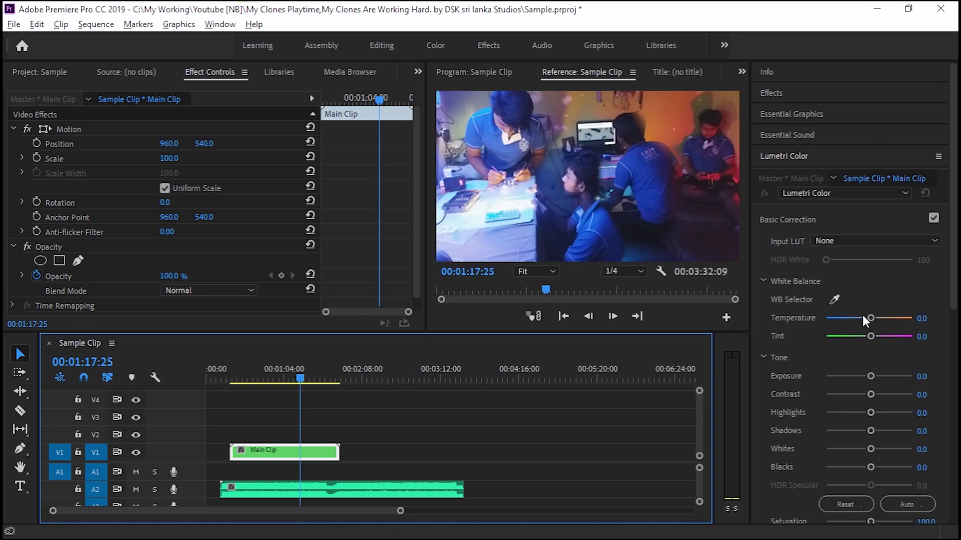
pyautogui.scroll(-5, 862, 308)
pyautogui.scroll(5, 863, 301)
pyautogui.click(821, 219)
pyautogui.click(815, 244)
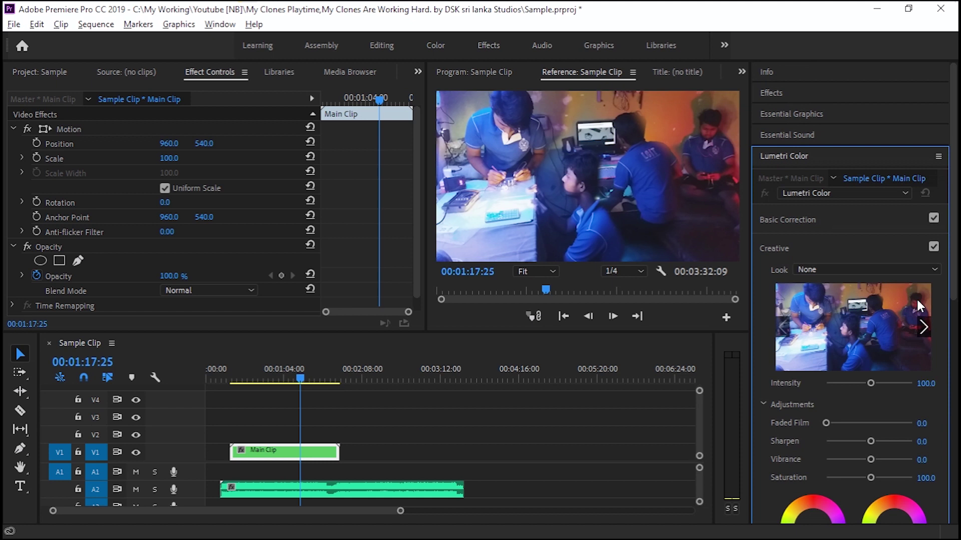
pyautogui.click(923, 325)
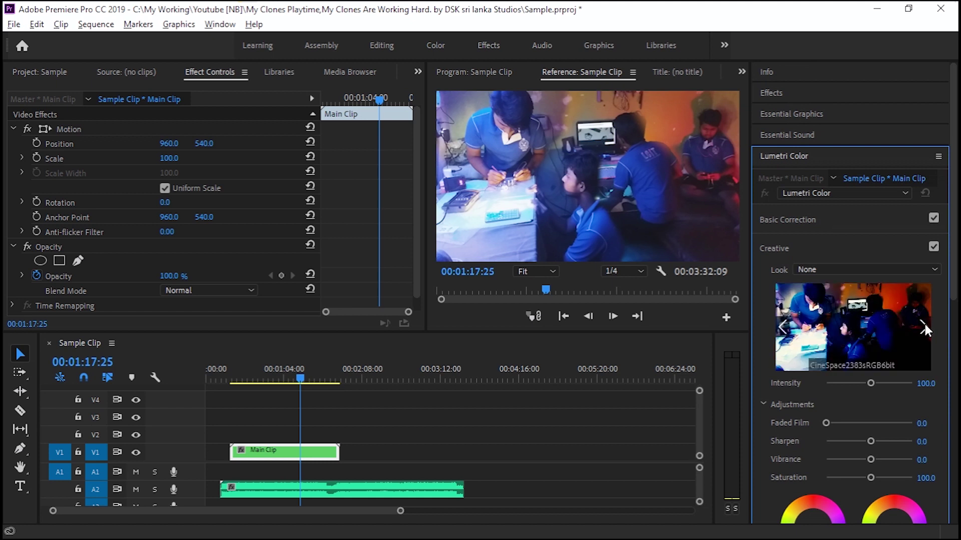
pyautogui.click(879, 335)
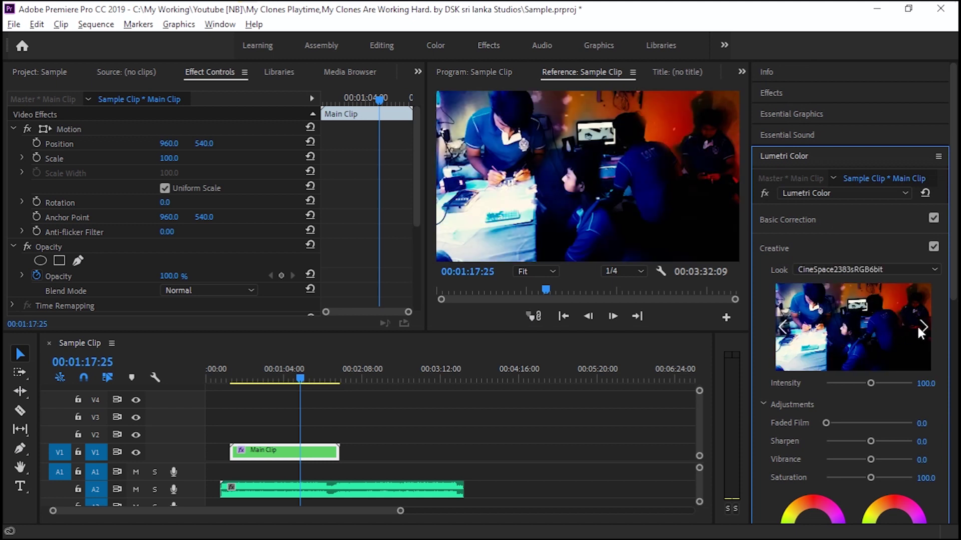
pyautogui.click(918, 326)
pyautogui.click(896, 334)
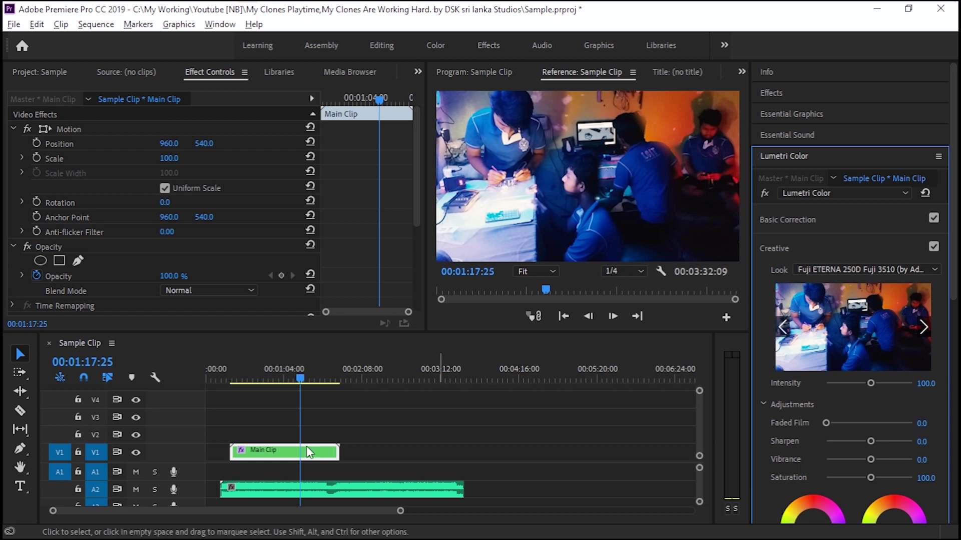
# Move the playhead back to 00:00:30:27 to check the look on Main Clip.
pyautogui.click(270, 379)
pyautogui.click(245, 381)
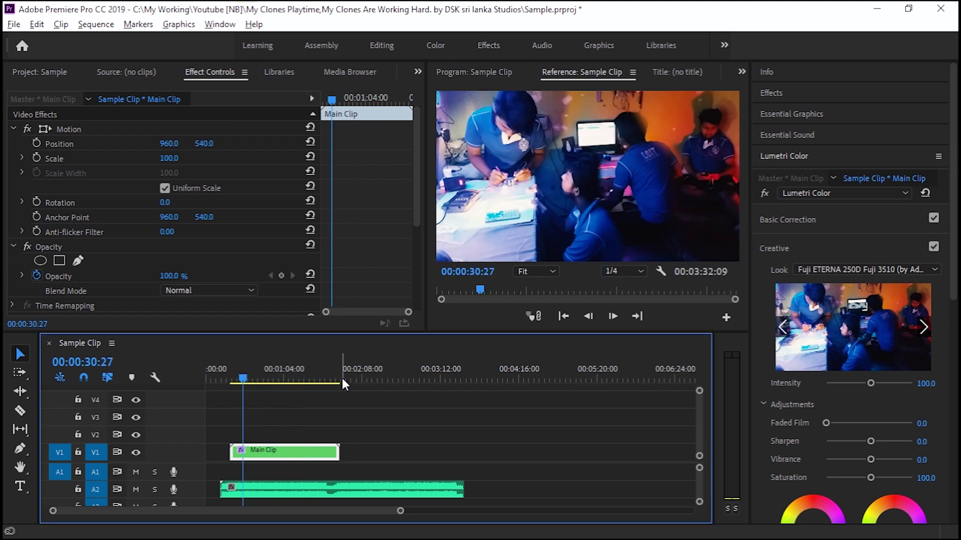
# Set Main Clip's creative Sharpen and Vibrance to 11.3, Saturation to 108.1, Look to None and Intensity to 114.5.
pyautogui.click(314, 382)
pyautogui.moveTo(872, 441); pyautogui.dragTo(873, 477)
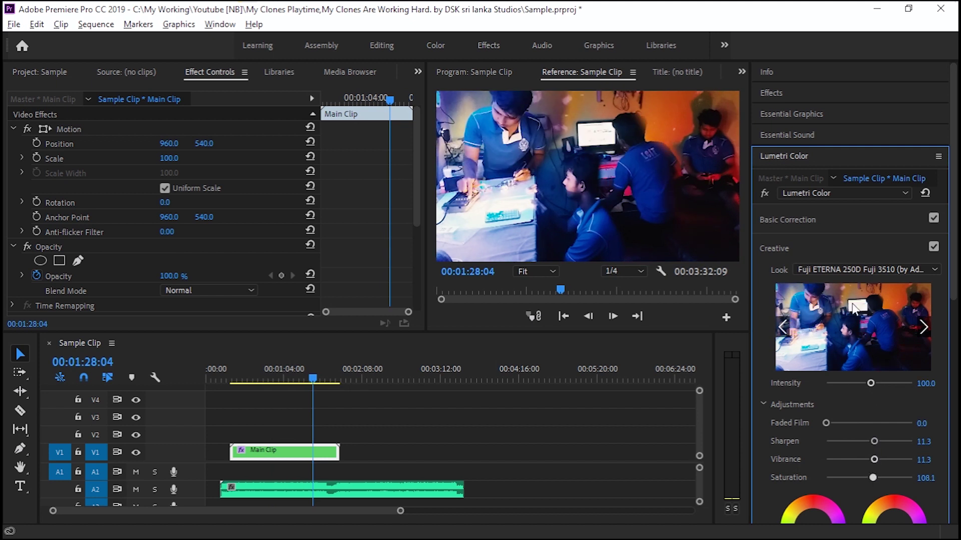
pyautogui.click(782, 327)
pyautogui.click(855, 331)
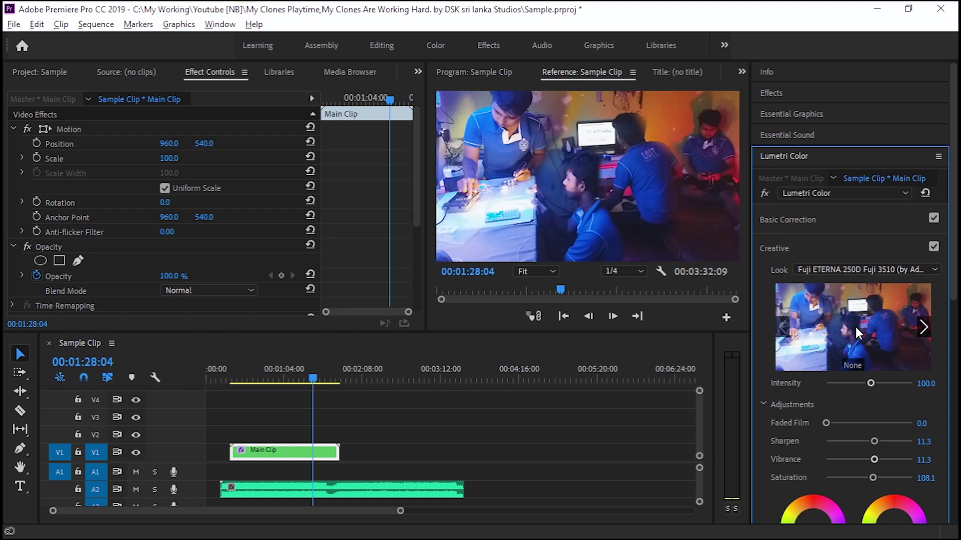
pyautogui.click(875, 383)
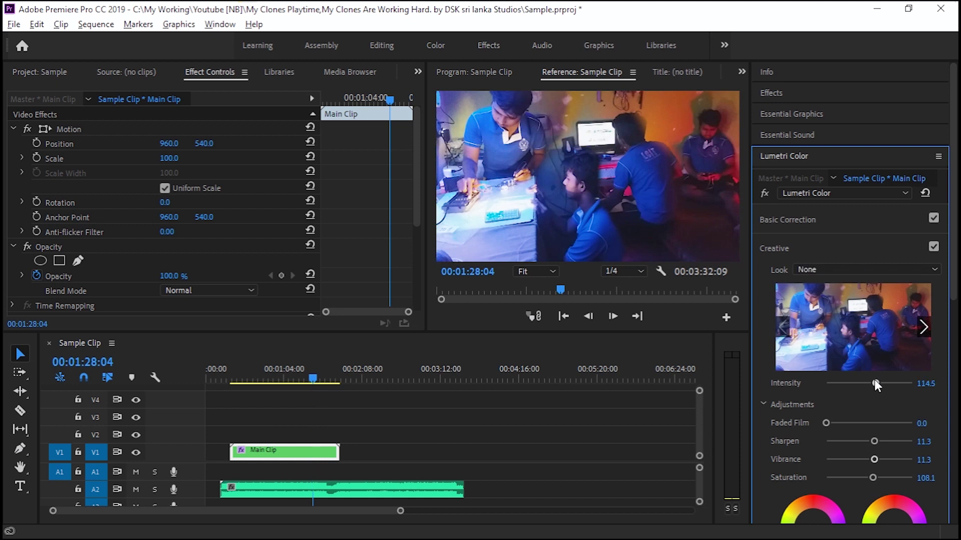
# Fine-tune Main Clip's white balance and tone in Basic Correction, slightly lowering Temperature and raising Tint and Exposure.
pyautogui.click(846, 221)
pyautogui.moveTo(871, 318); pyautogui.dragTo(864, 318)
pyautogui.moveTo(870, 336); pyautogui.dragTo(875, 336)
pyautogui.moveTo(871, 377); pyautogui.dragTo(876, 376)
pyautogui.moveTo(871, 394); pyautogui.dragTo(873, 412)
pyautogui.moveTo(870, 449); pyautogui.dragTo(866, 467)
# Raise the midtones of Main Clip slightly with the RGB curve.
pyautogui.scroll(-4, 870, 466)
pyautogui.click(866, 391)
pyautogui.scroll(-4, 861, 245)
pyautogui.scroll(7, 860, 250)
pyautogui.moveTo(860, 320); pyautogui.dragTo(860, 314)
pyautogui.scroll(-10, 866, 349)
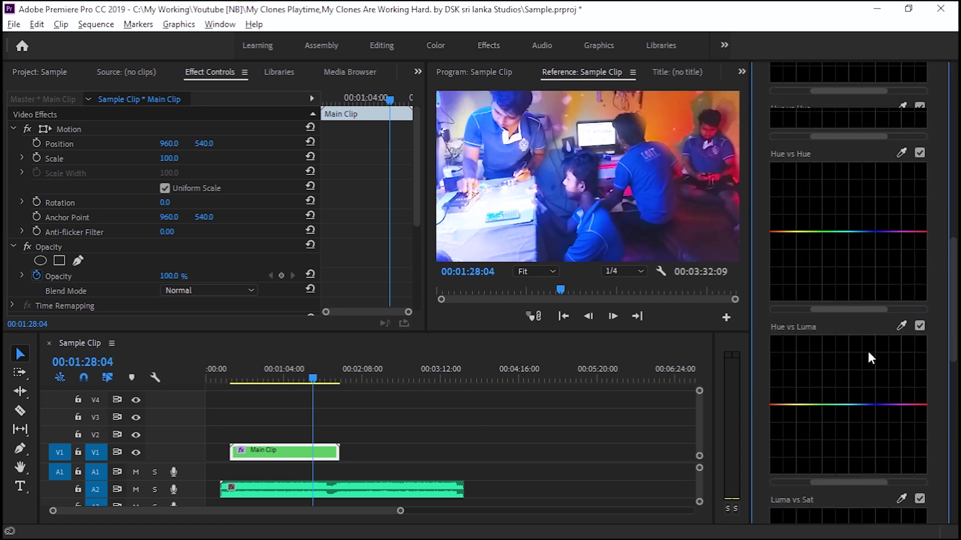
# Set HSL Secondary Temperature and Tint to -4.8, raise its Sharpen, and set Vignette Amount 0.2, Midpoint 55.6, Roundness 17.7 and Feather 56.5.
pyautogui.scroll(-6, 826, 257)
pyautogui.click(813, 205)
pyautogui.click(805, 234)
pyautogui.click(866, 463)
pyautogui.scroll(-3, 866, 450)
pyautogui.click(866, 346)
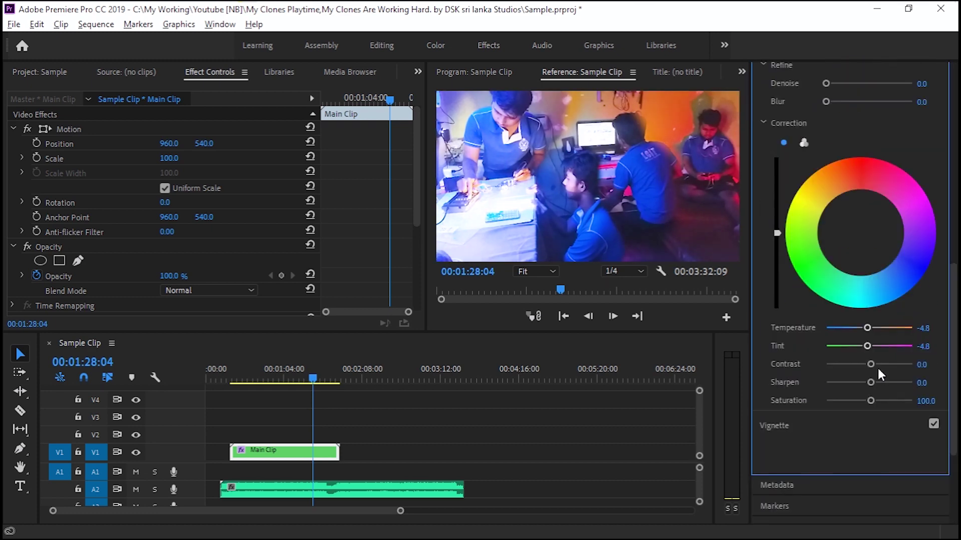
pyautogui.click(881, 382)
pyautogui.click(833, 423)
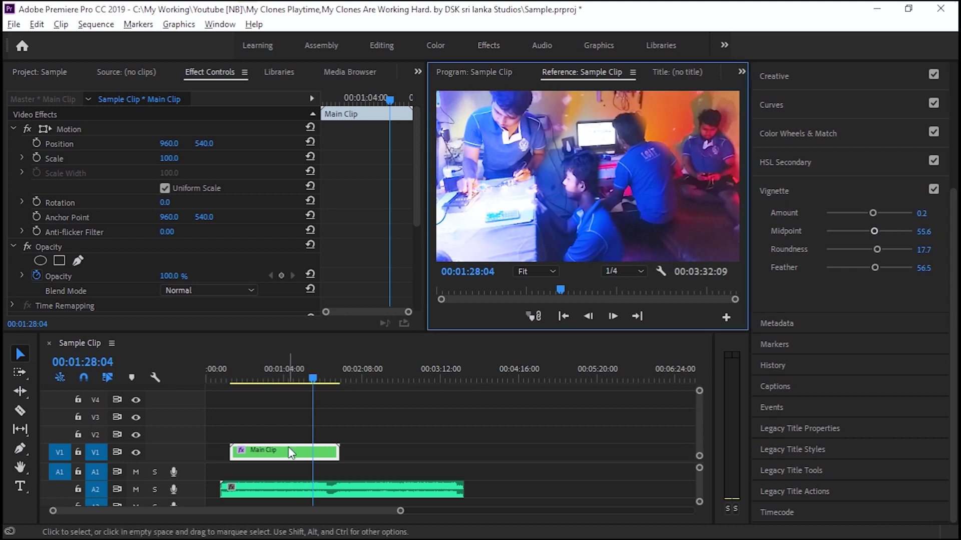
# Open the nested Main Clip sequence at 00:01:07:28 and display the V3 clip's opacity mask in the Program monitor.
pyautogui.doubleClick(287, 453)
pyautogui.moveTo(540, 513); pyautogui.dragTo(440, 512)
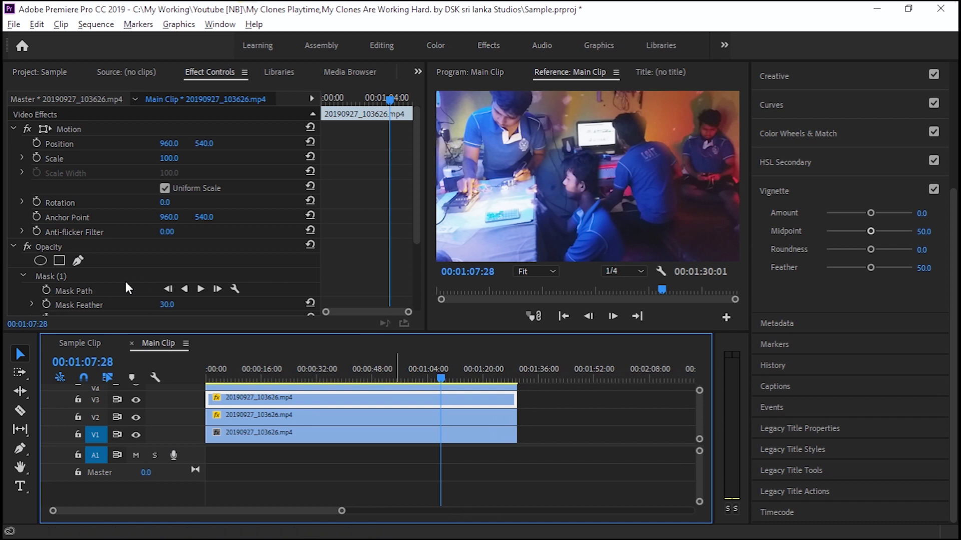
pyautogui.click(111, 275)
pyautogui.click(473, 65)
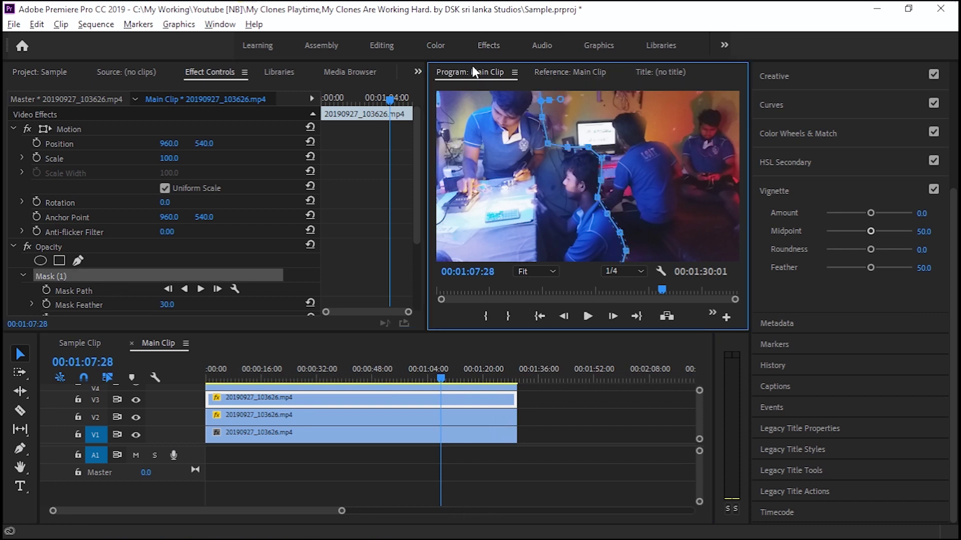
# Reshape the upper edge of the V2 clip's opacity mask on the wall beside the man at the computer.
pyautogui.click(360, 416)
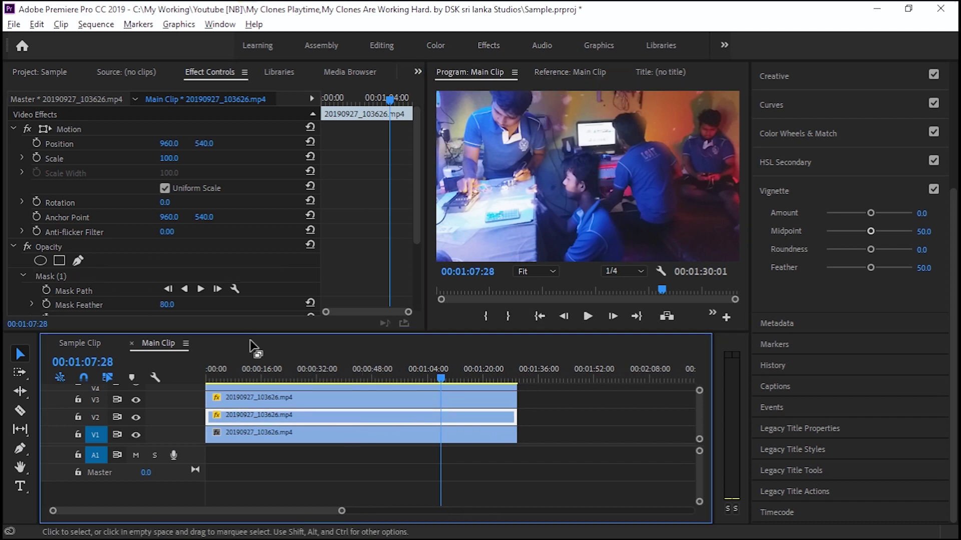
pyautogui.click(133, 276)
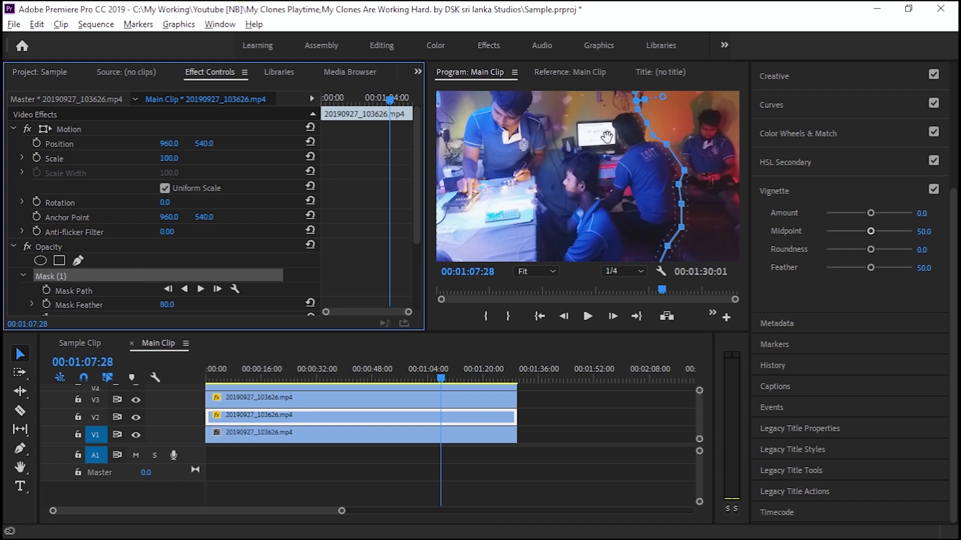
pyautogui.click(647, 121)
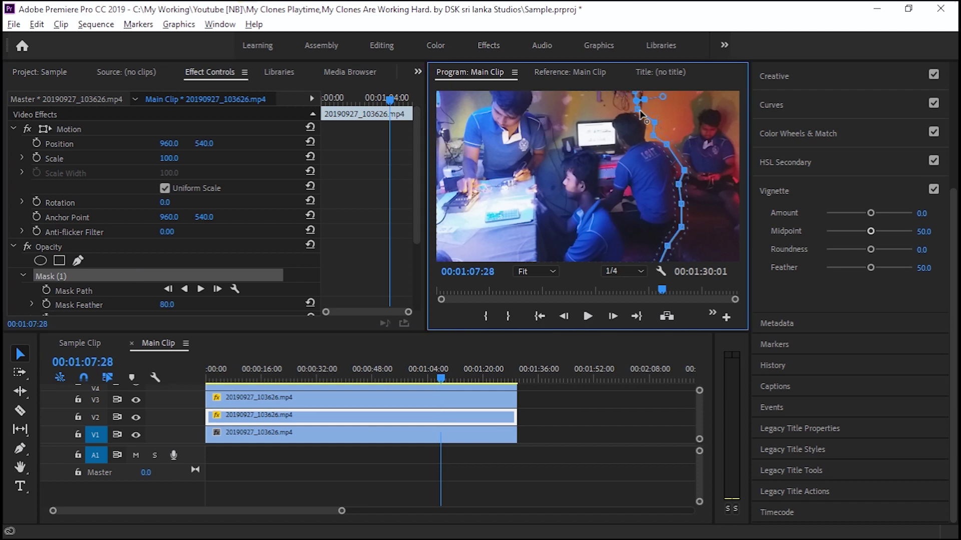
pyautogui.moveTo(636, 98); pyautogui.dragTo(646, 106)
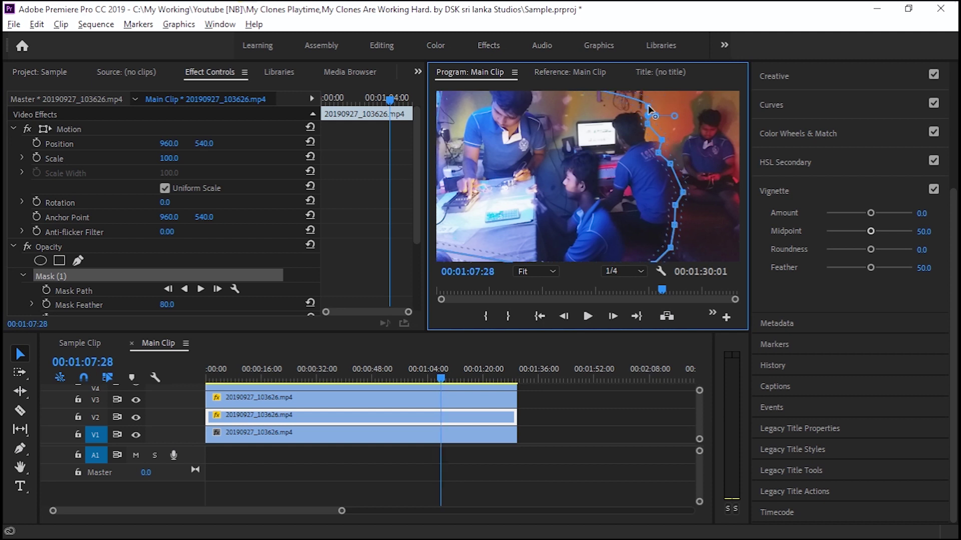
pyautogui.moveTo(650, 107)
pyautogui.mouseDown()
pyautogui.moveTo(639, 114)
pyautogui.moveTo(648, 106)
pyautogui.mouseUp()
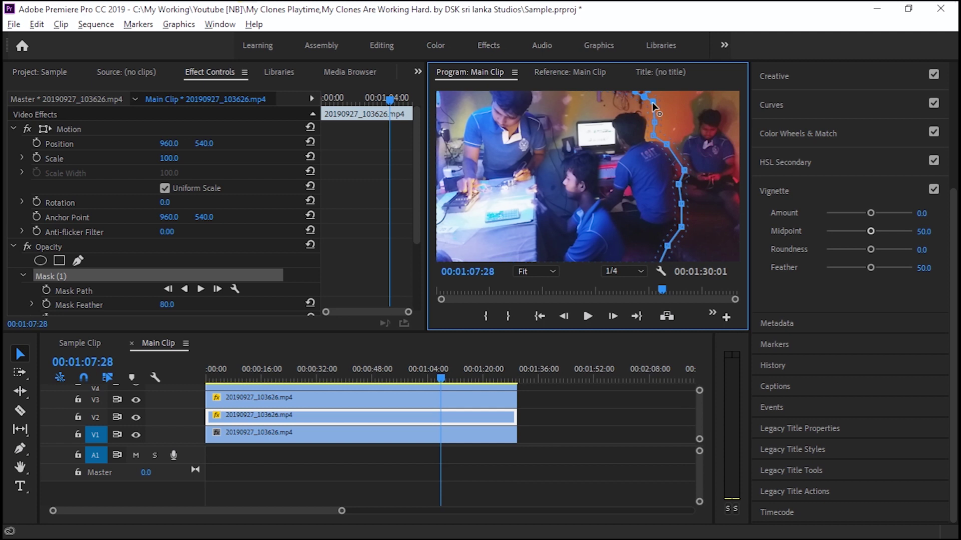
pyautogui.moveTo(652, 134); pyautogui.dragTo(654, 134)
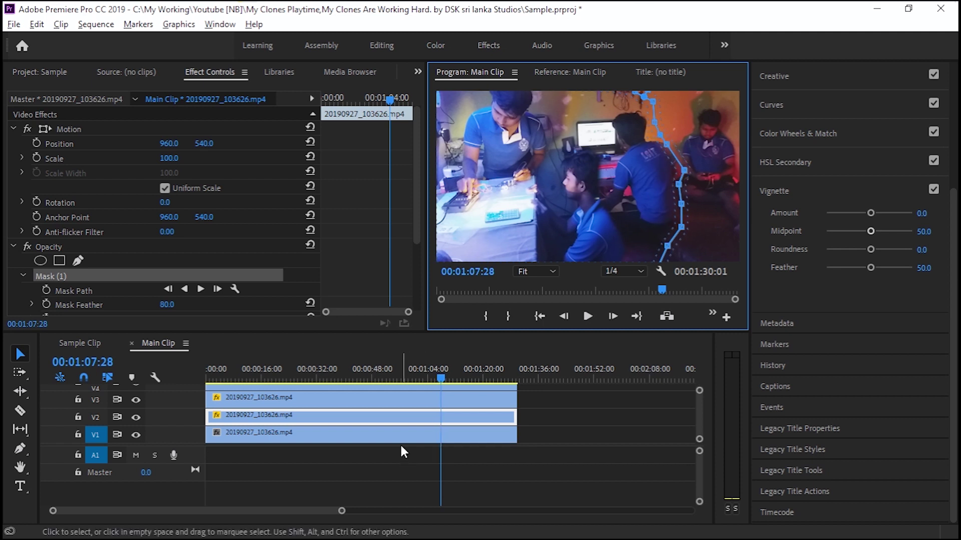
# Adjust the V3 clip's opacity mask points around the front seated man's head and back, and play the sequence to check them.
pyautogui.click(416, 398)
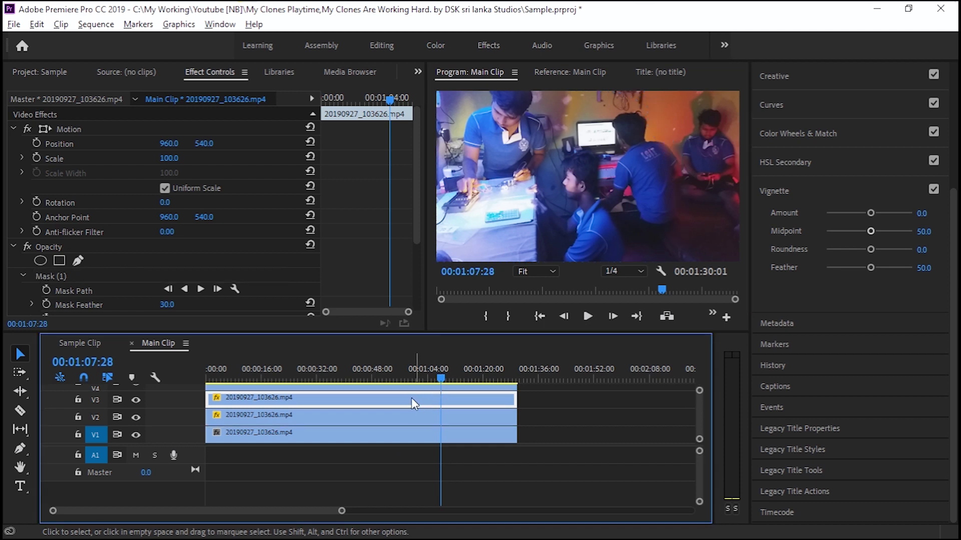
pyautogui.click(146, 277)
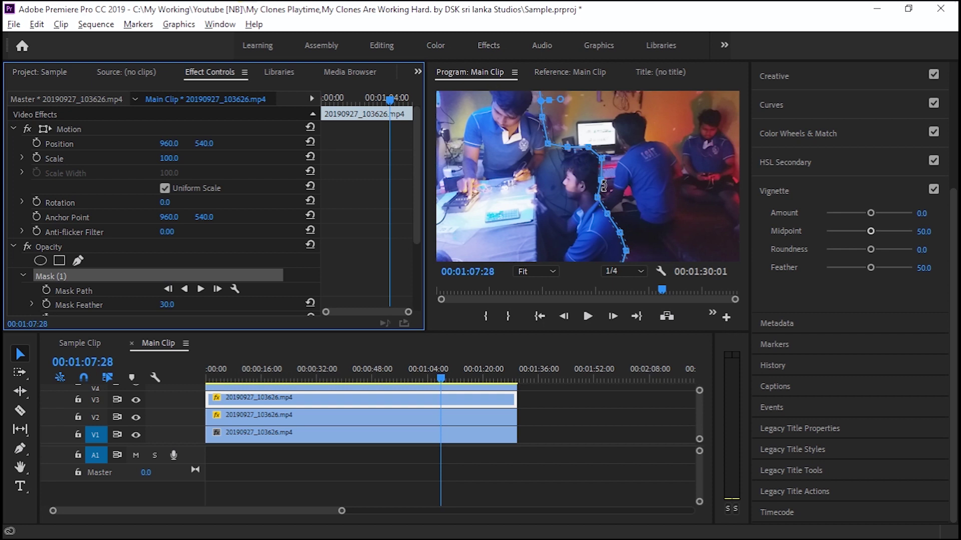
pyautogui.click(604, 187)
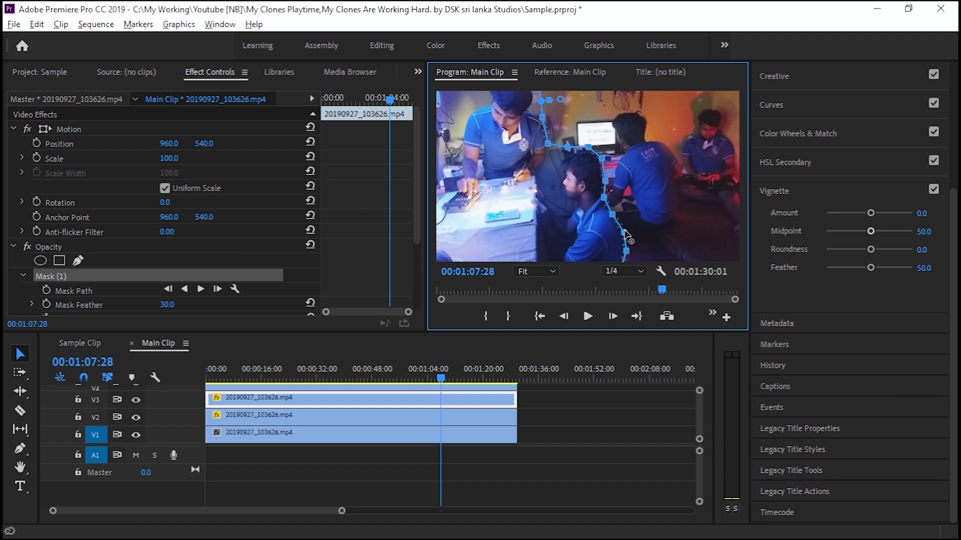
pyautogui.click(613, 215)
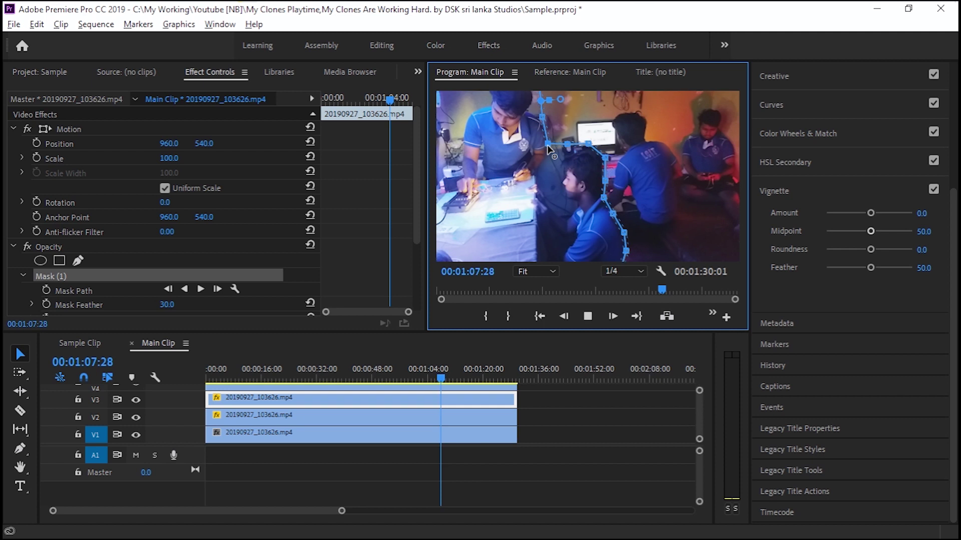
pyautogui.press('space')
pyautogui.hotkey('ctrl', 'shift', '.')
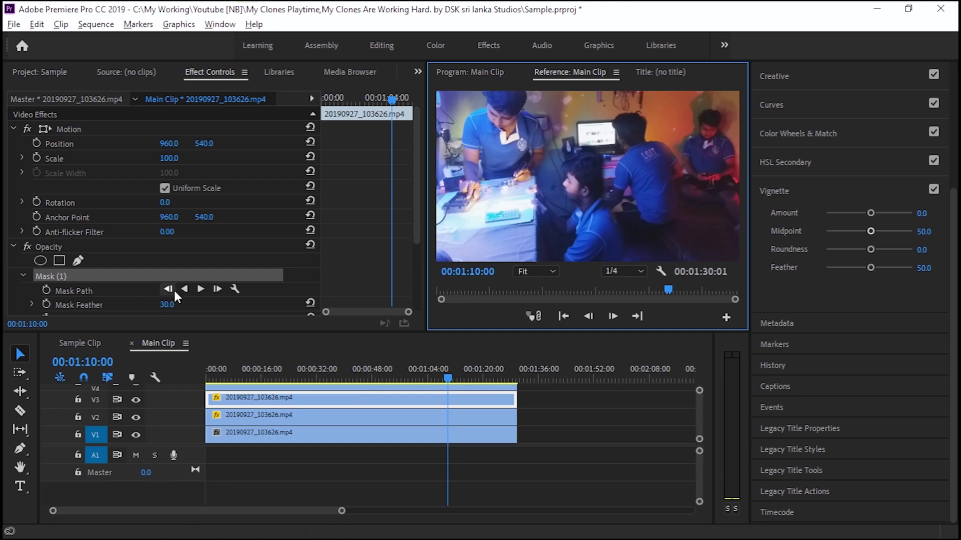
# Set the Mask Feather of the V3 clip's opacity mask to 20.
pyautogui.click(173, 304)
pyautogui.write('20')
pyautogui.press('Return')
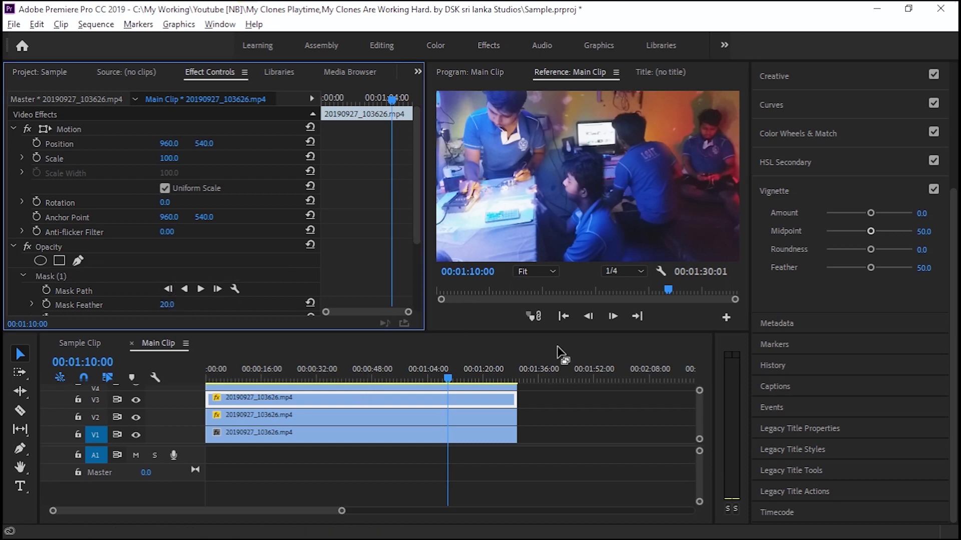
# Move the V3 mask point behind the seated man's neck slightly outward, and play the sequence to check the blend.
pyautogui.click(439, 402)
pyautogui.click(485, 74)
pyautogui.click(172, 273)
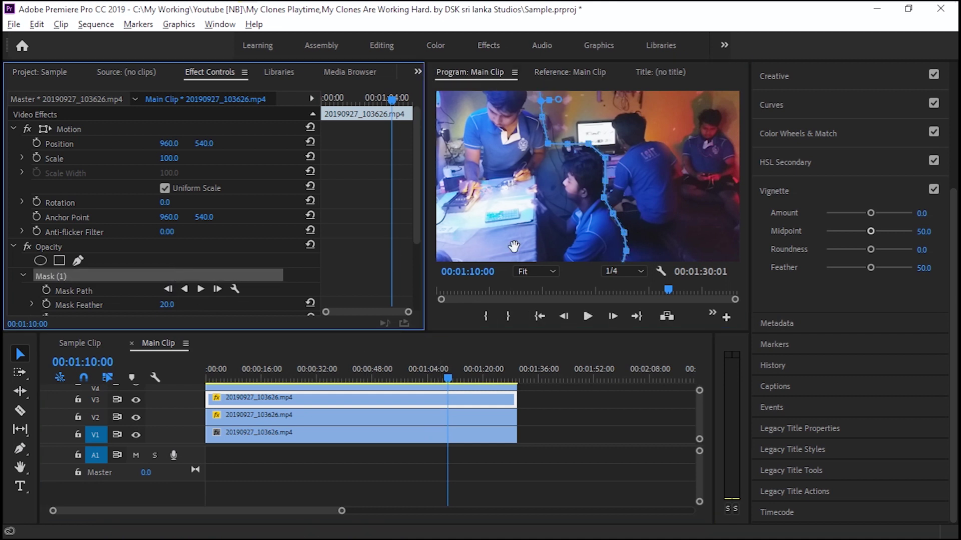
pyautogui.click(610, 186)
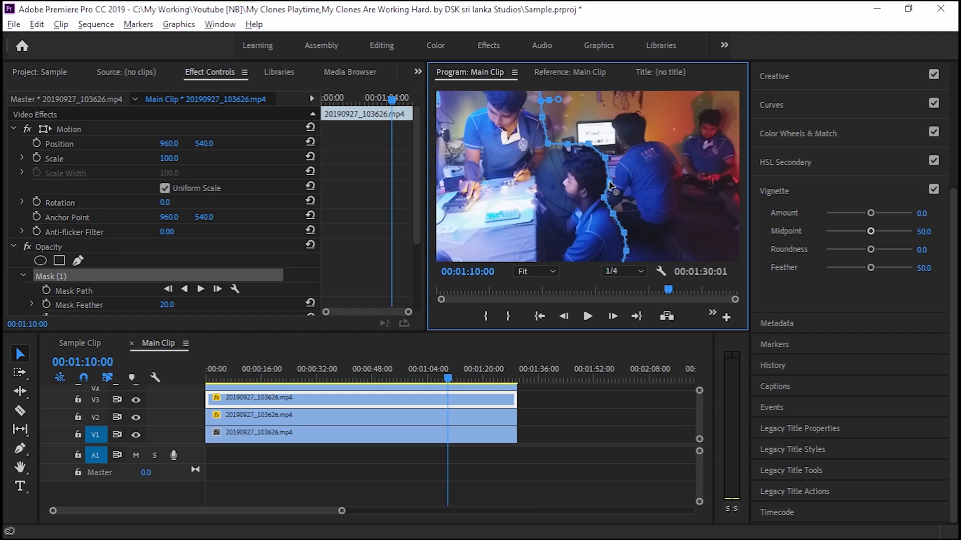
pyautogui.moveTo(605, 198); pyautogui.dragTo(608, 199)
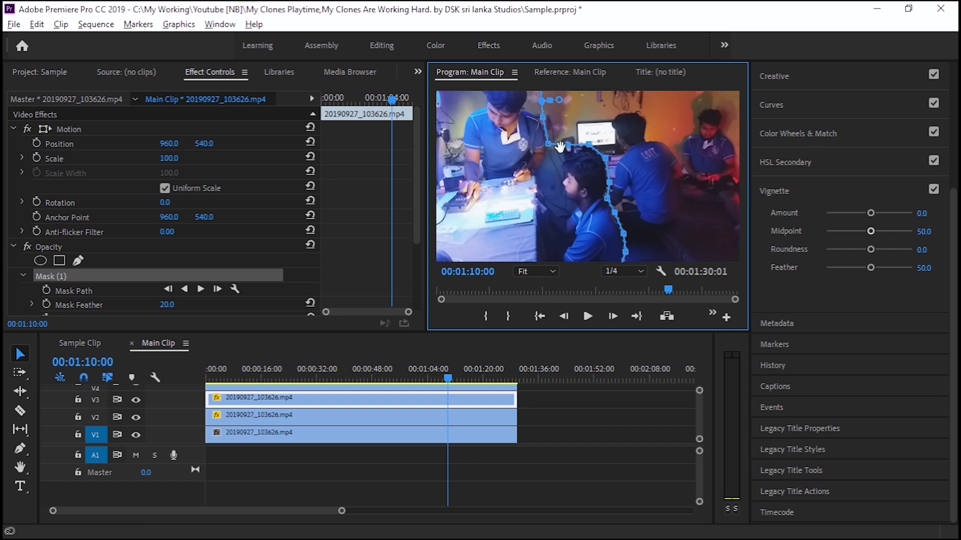
pyautogui.press('space')
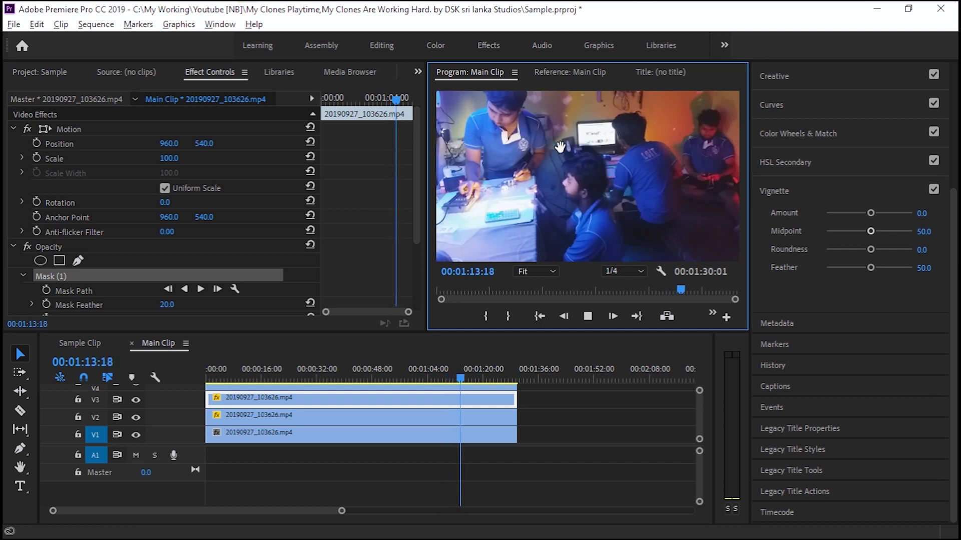
pyautogui.press('space')
pyautogui.scroll(-4, 446, 426)
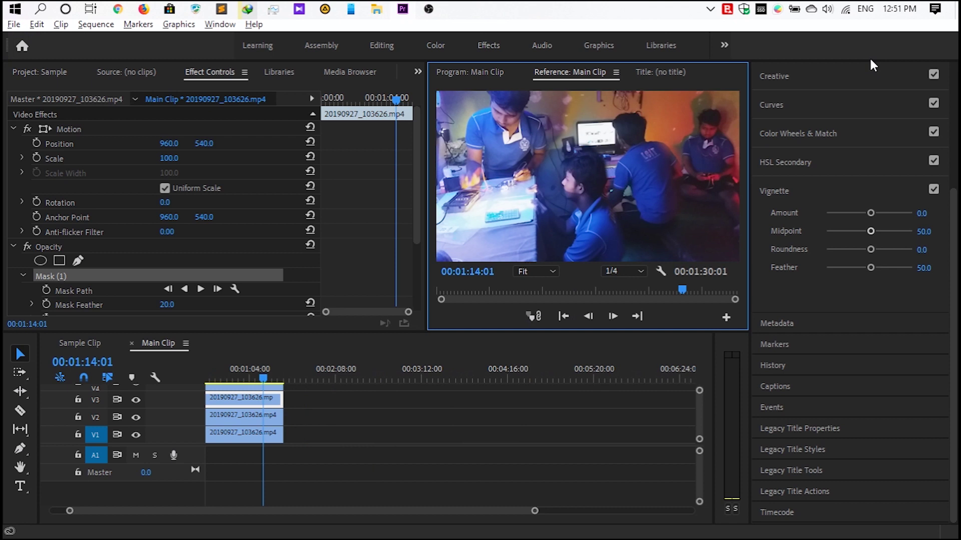
# Return to the Sample Clip sequence, move the playhead to 00:01:24:21, and open the project's file commands.
pyautogui.click(79, 343)
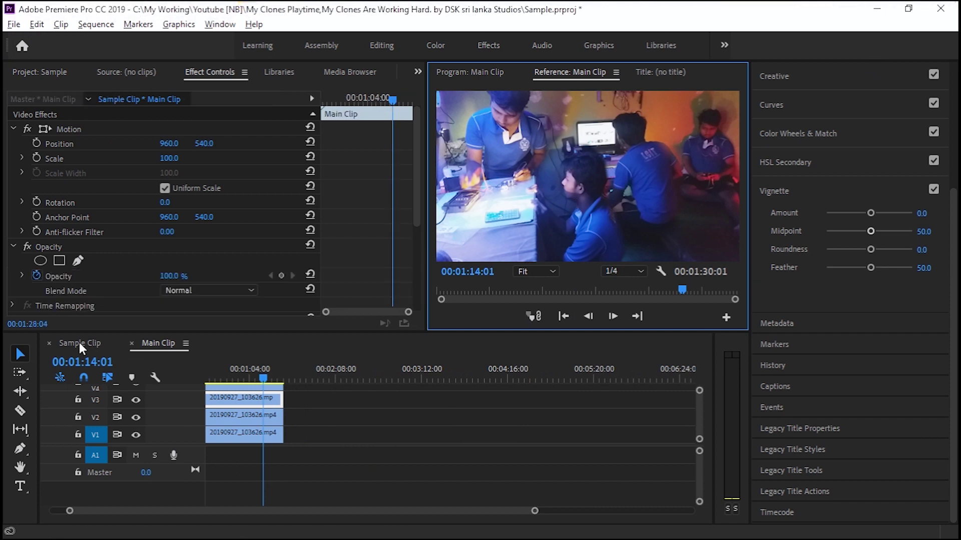
pyautogui.moveTo(255, 374); pyautogui.dragTo(309, 375)
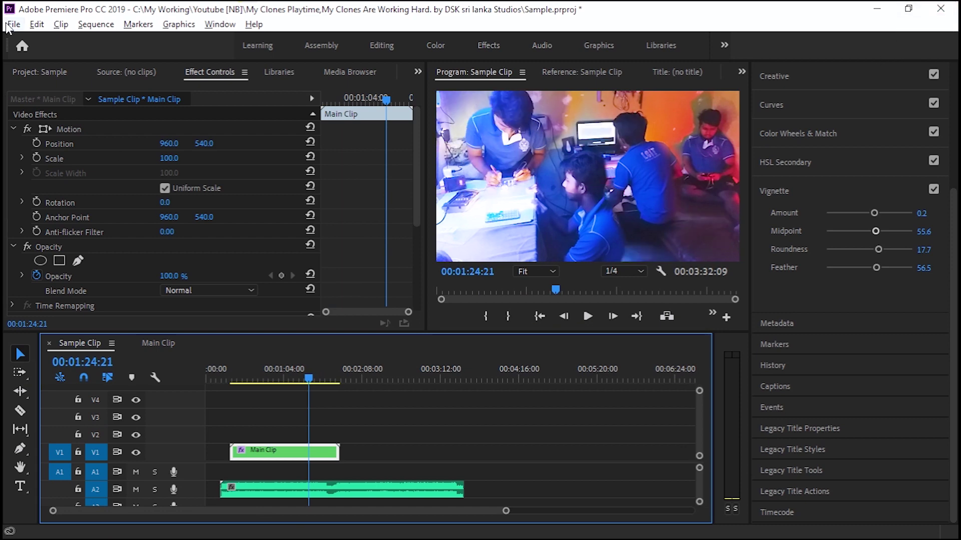
pyautogui.click(12, 24)
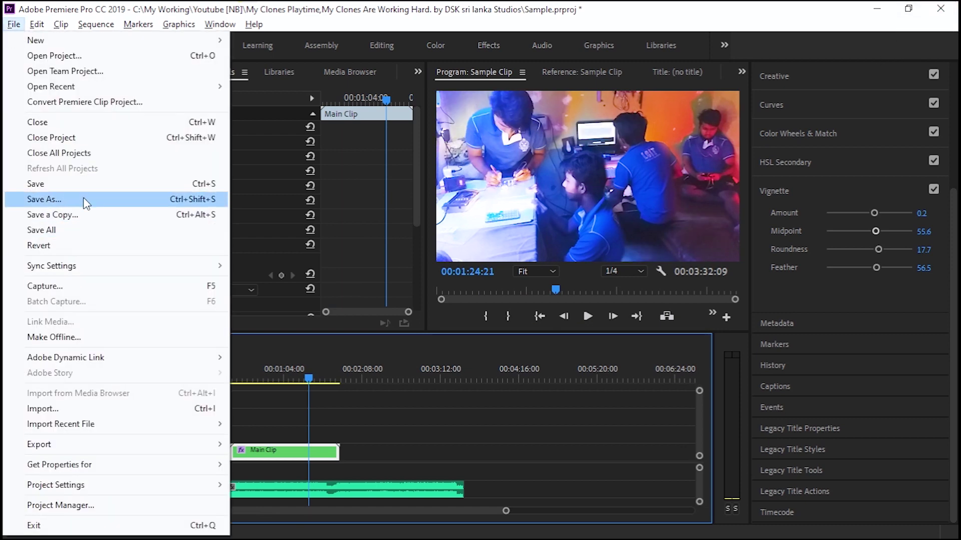